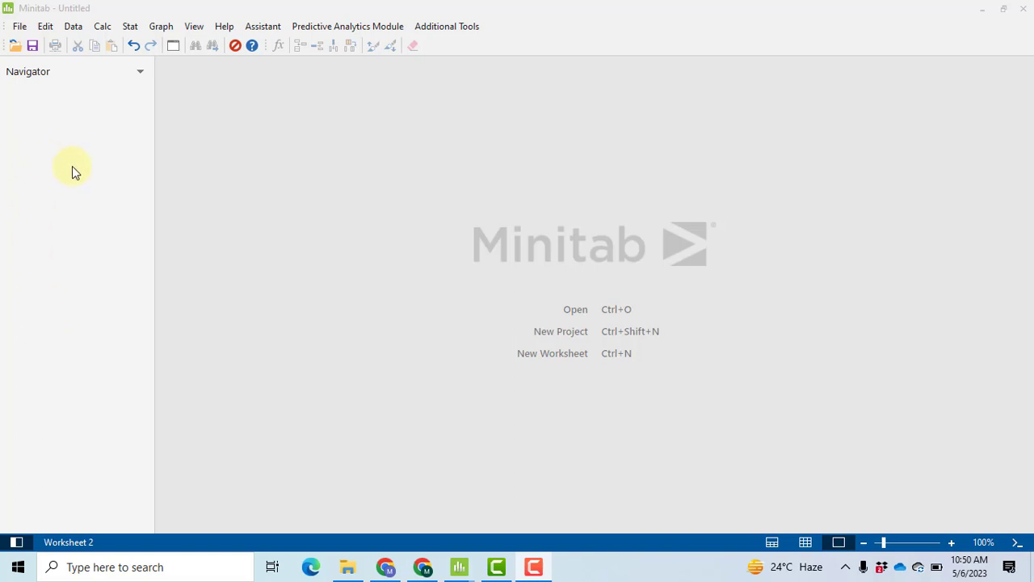
- Start a new Taguchi design from Stat > DOE > Taguchi, keeping Mixed Level Design with 6 factors
click(130, 26)
mouse_move(191, 96)
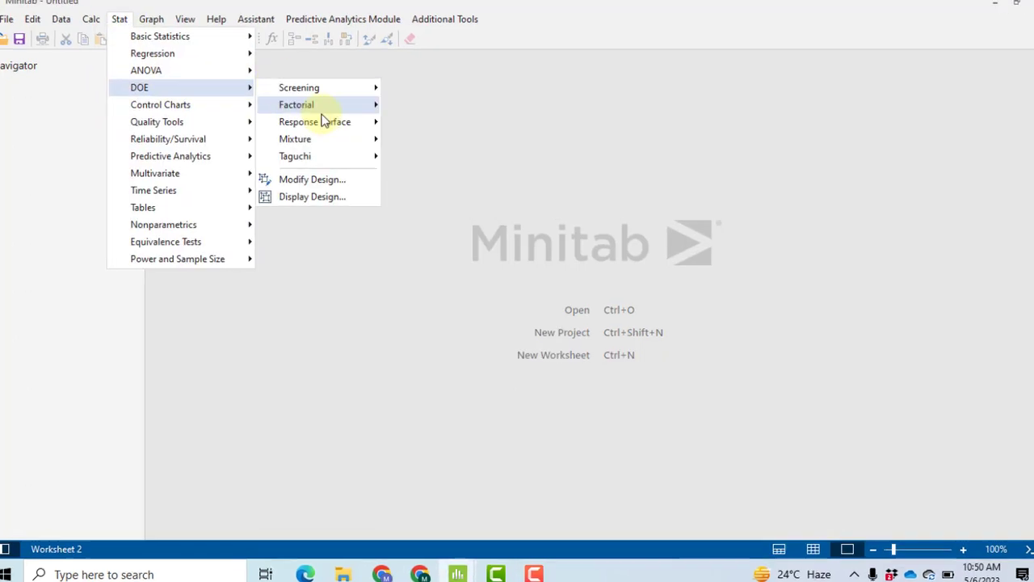
mouse_move(347, 156)
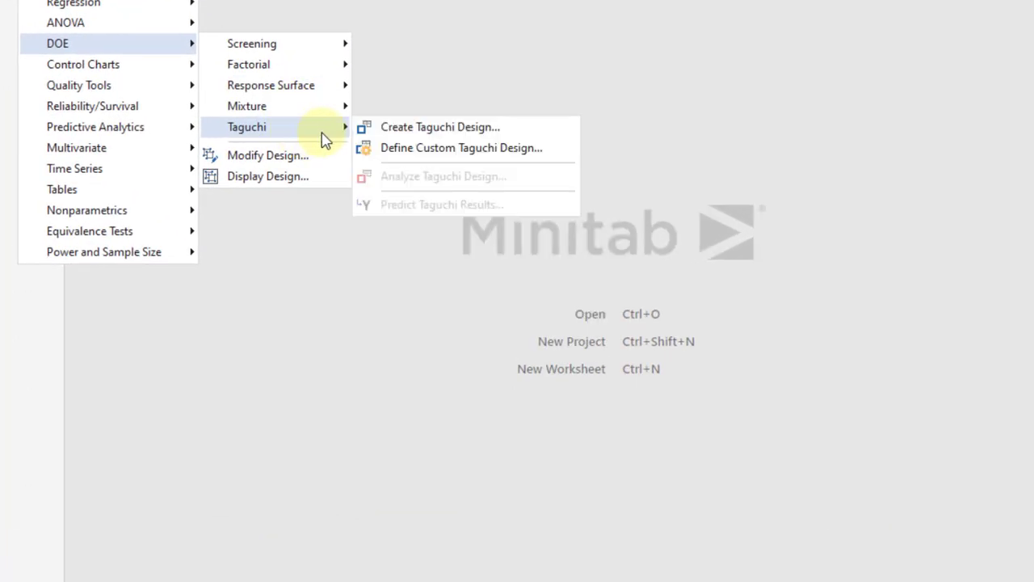
click(436, 130)
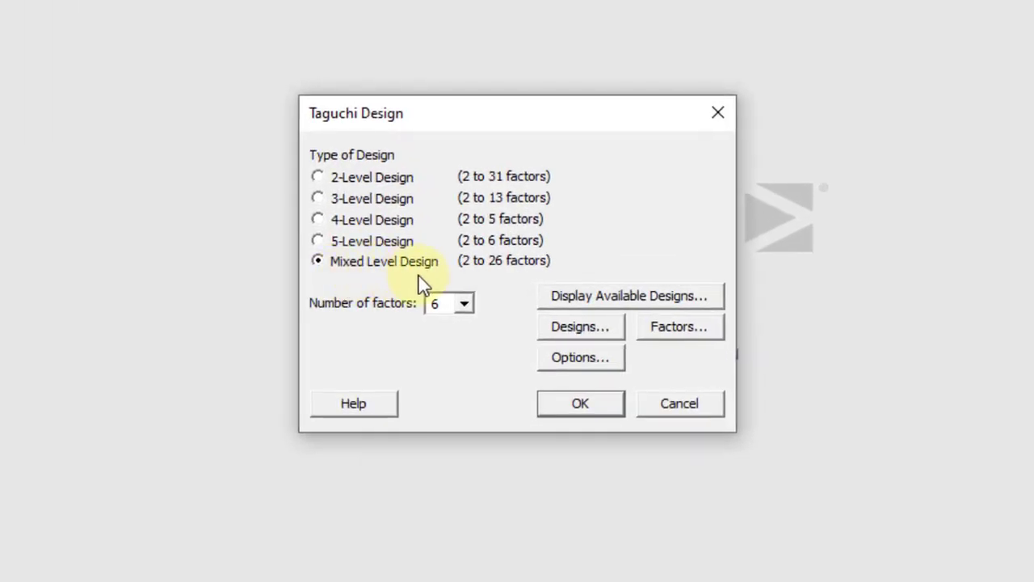
- Pick the L16 (4^4 2^2) array from the list of available Taguchi designs
click(612, 336)
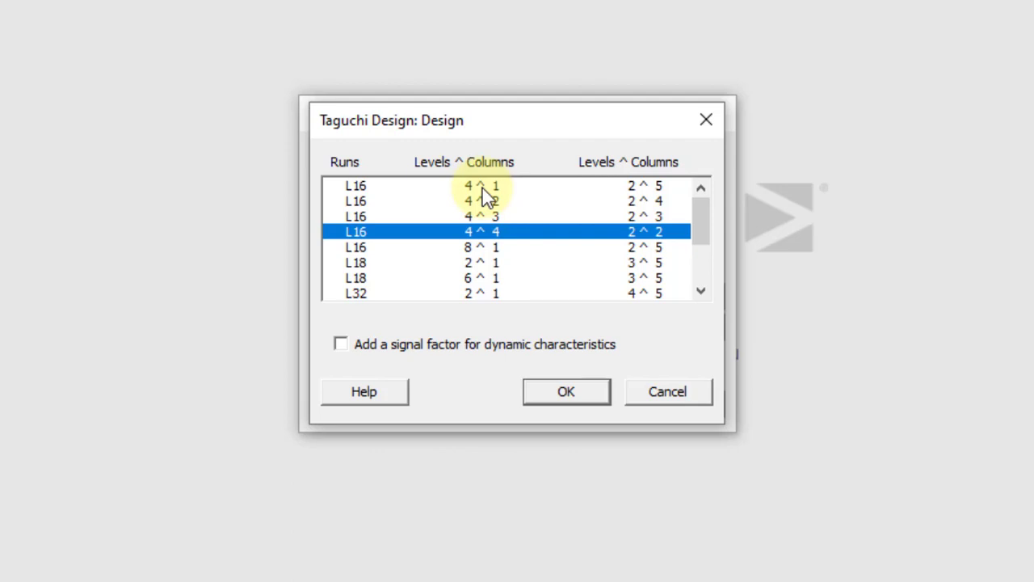
click(495, 187)
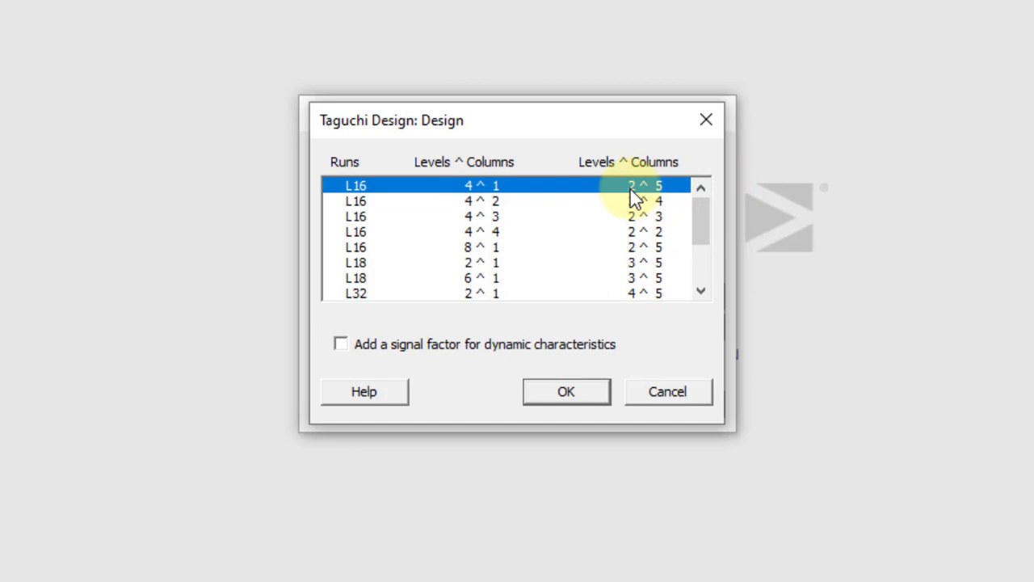
click(495, 232)
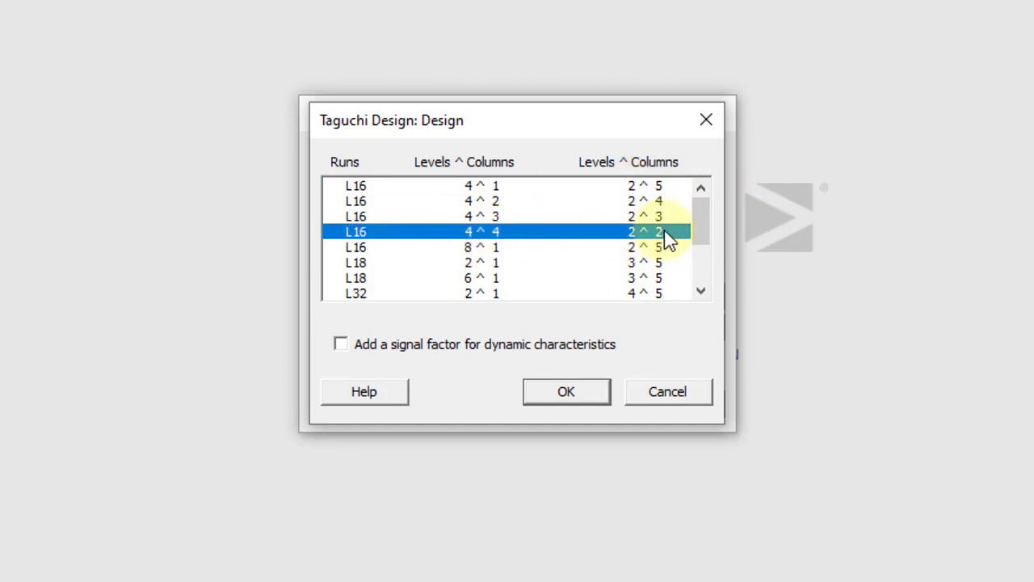
click(488, 283)
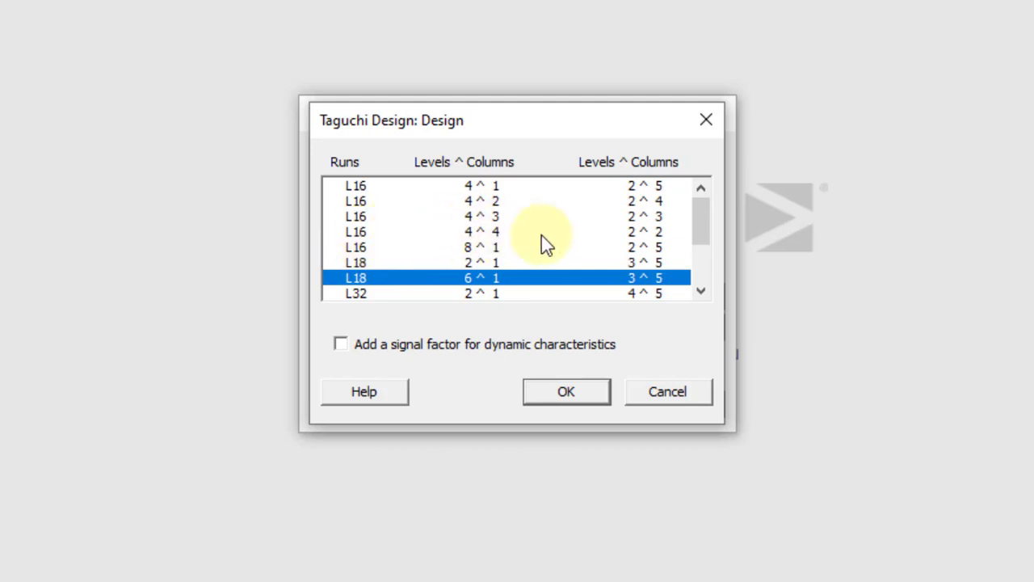
click(644, 234)
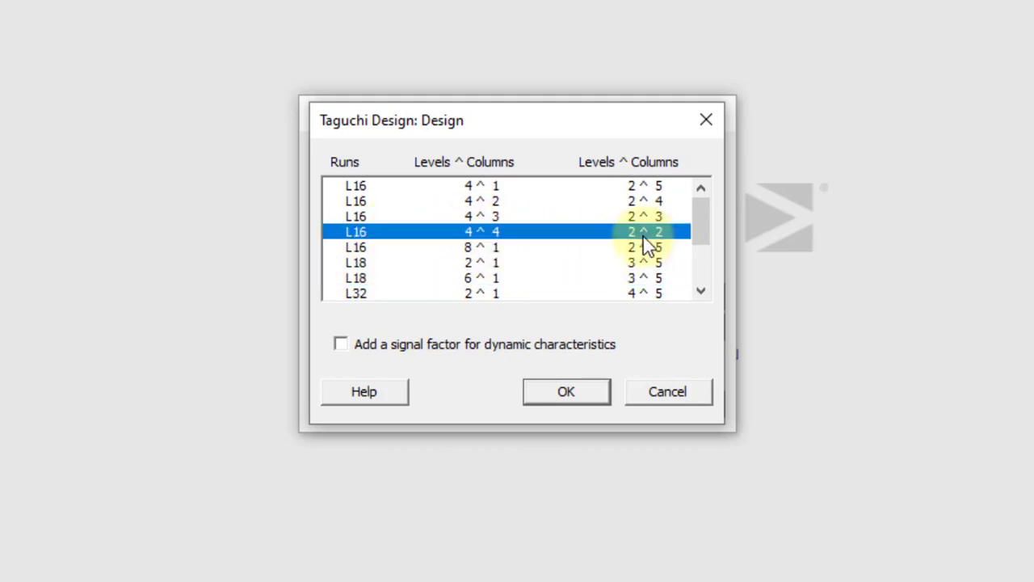
click(576, 391)
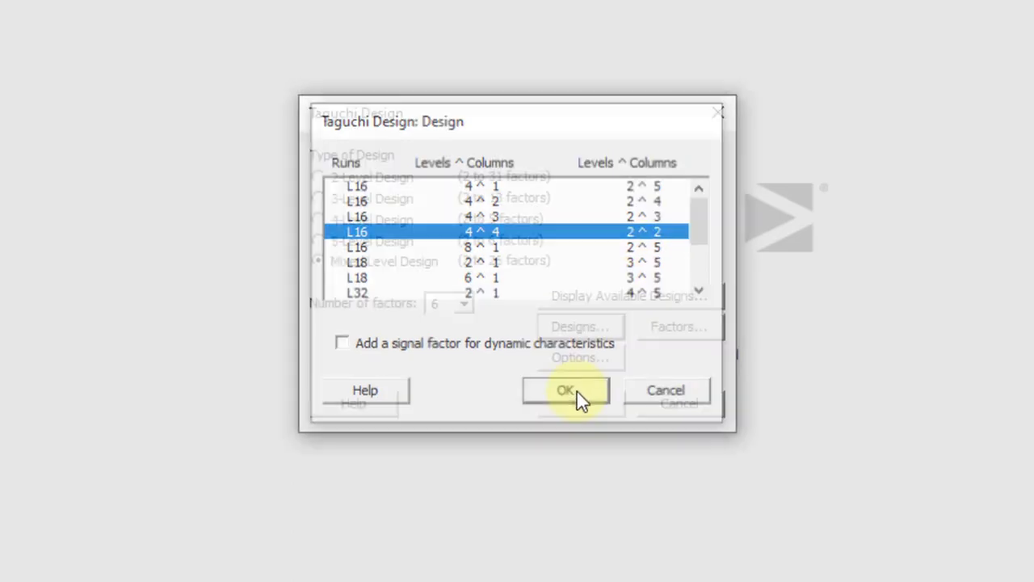
- Rename factors A, B and C to S, F and D, and factor E to C
click(699, 331)
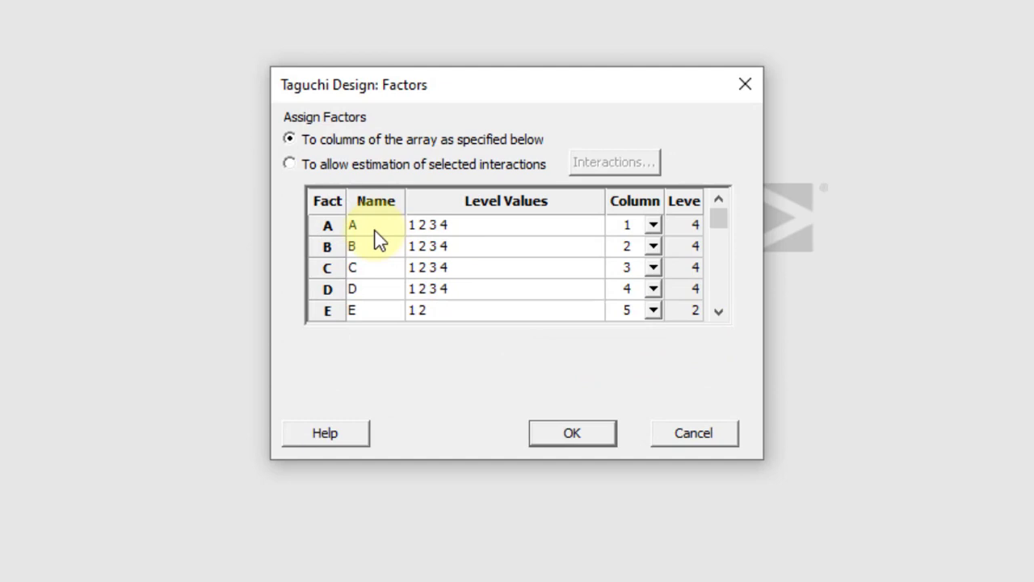
click(376, 229)
text(S)
click(372, 247)
text(F)
click(376, 270)
text(D)
click(369, 292)
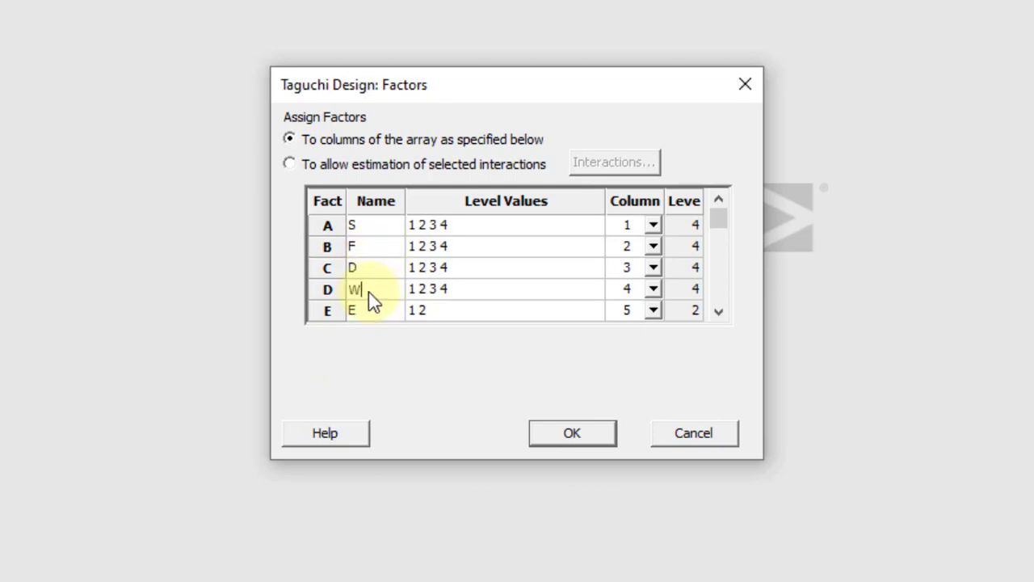
click(384, 310)
text(C)
- Name the last factor T and keep the design stored in the worksheet
click(719, 313)
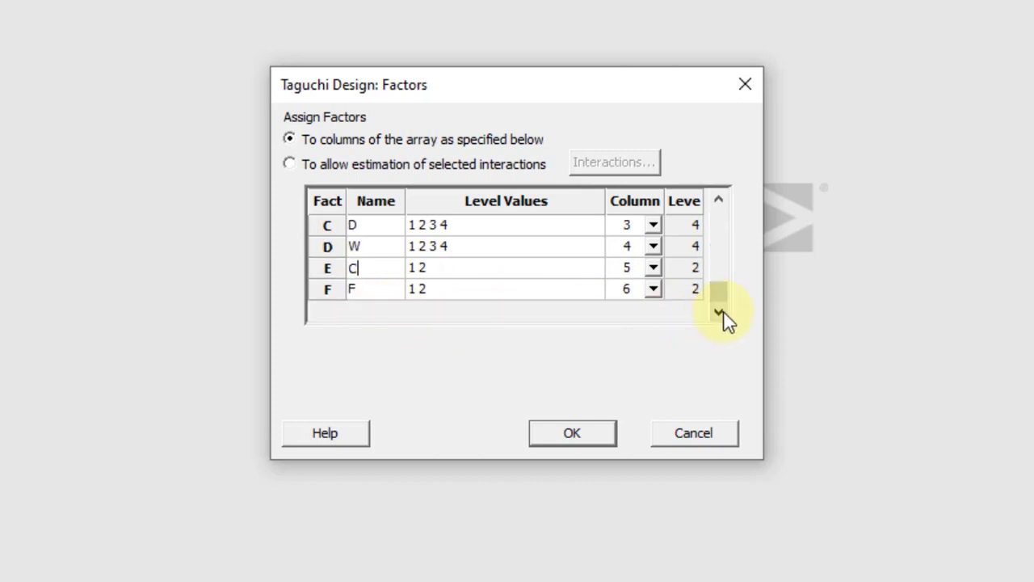
click(358, 285)
text(T)
scroll(722, 299, up, 2)
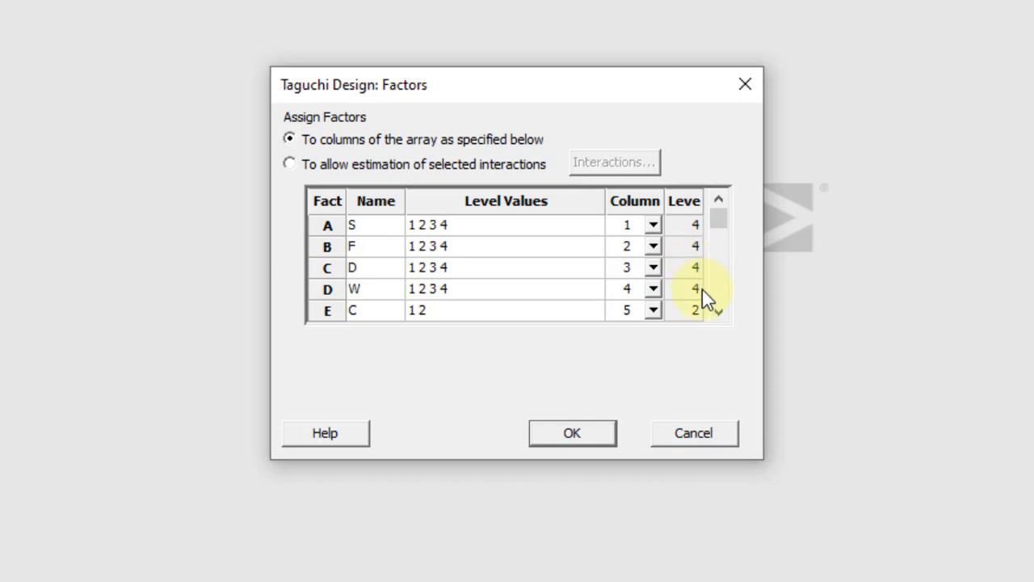
scroll(718, 315, down, 2)
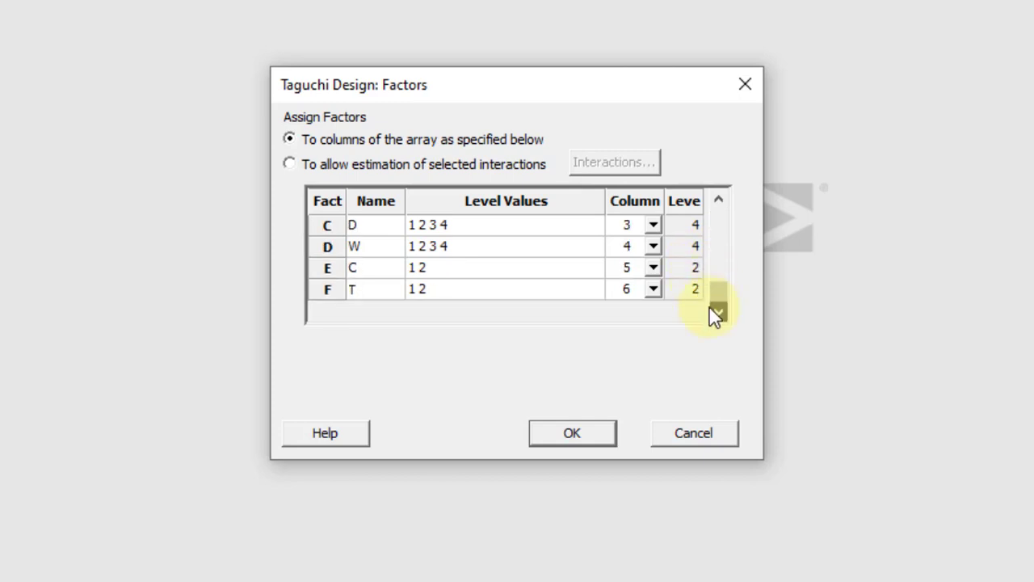
click(595, 437)
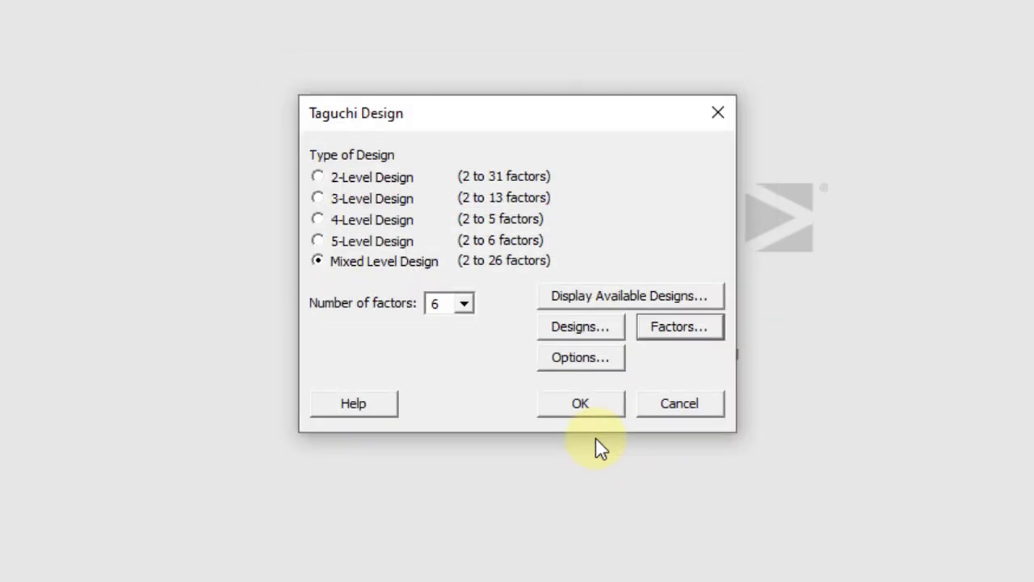
click(606, 363)
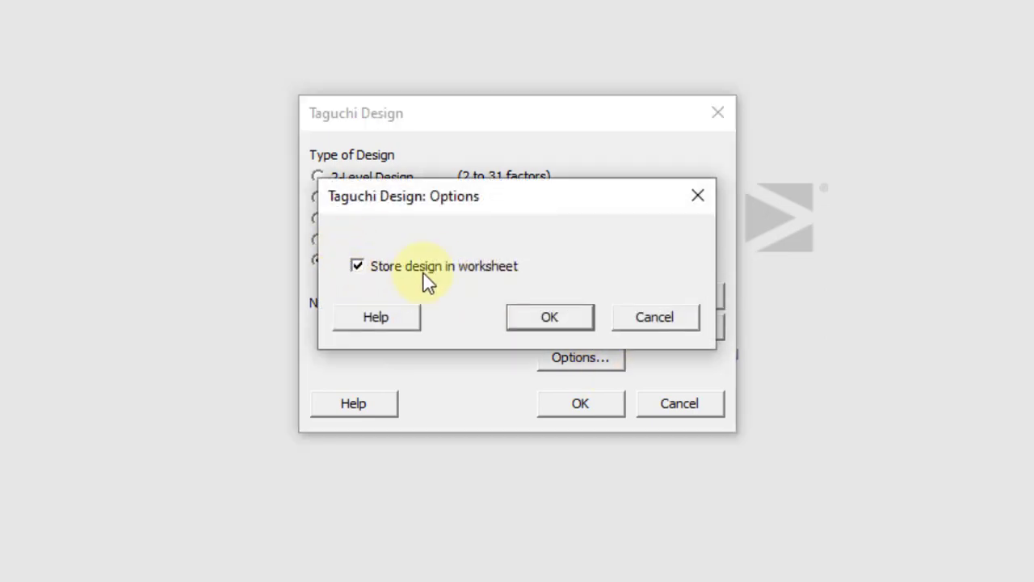
click(567, 321)
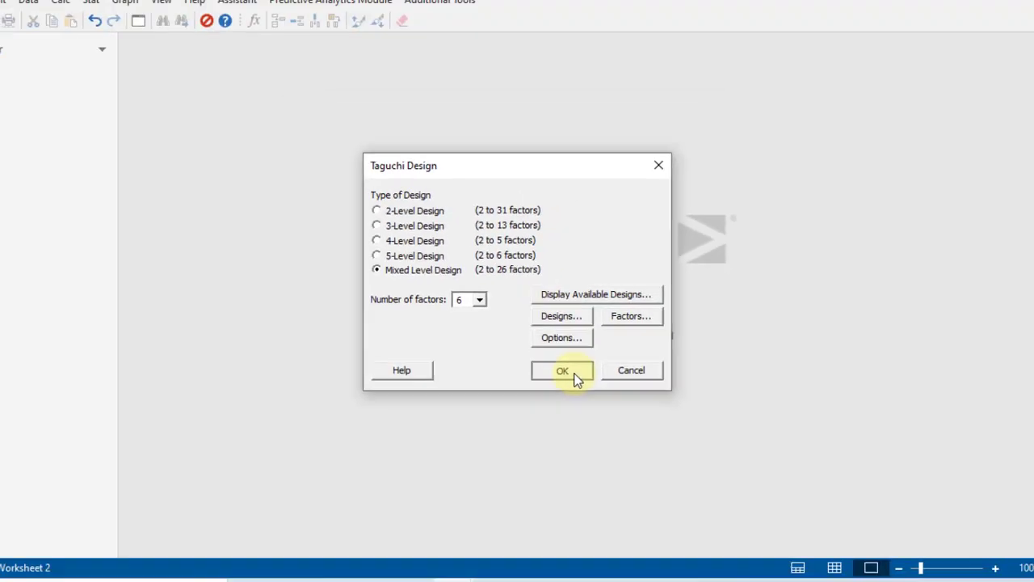
- Generate the 16-run L16 worksheet and start Analyze Response Surface Design on it
click(597, 403)
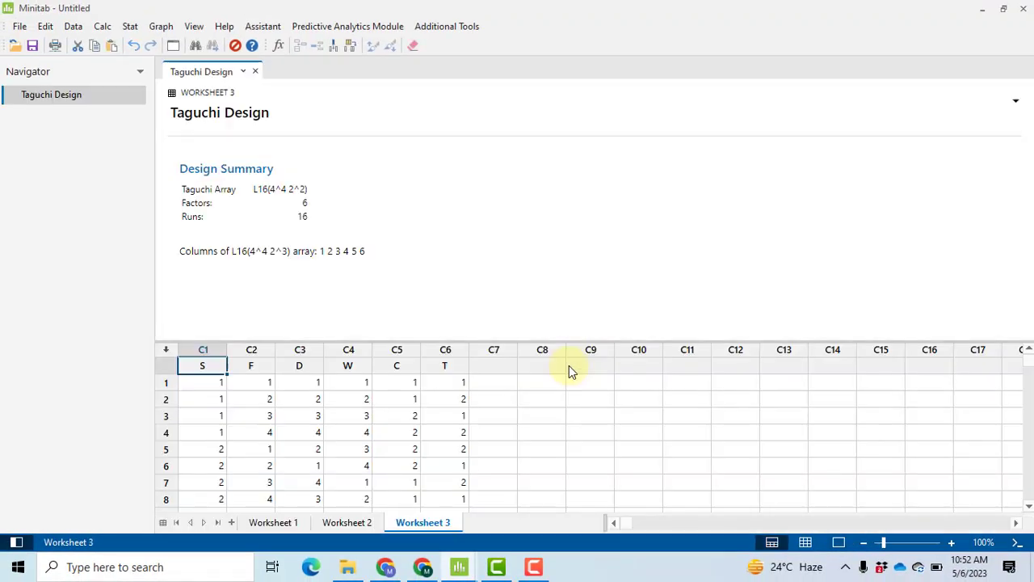
click(808, 548)
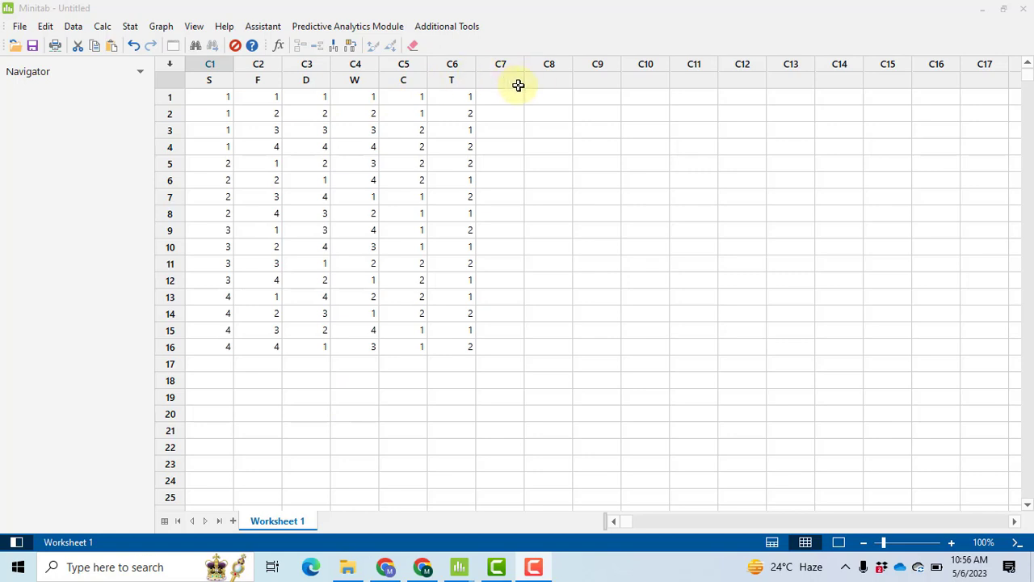
click(130, 26)
mouse_move(172, 97)
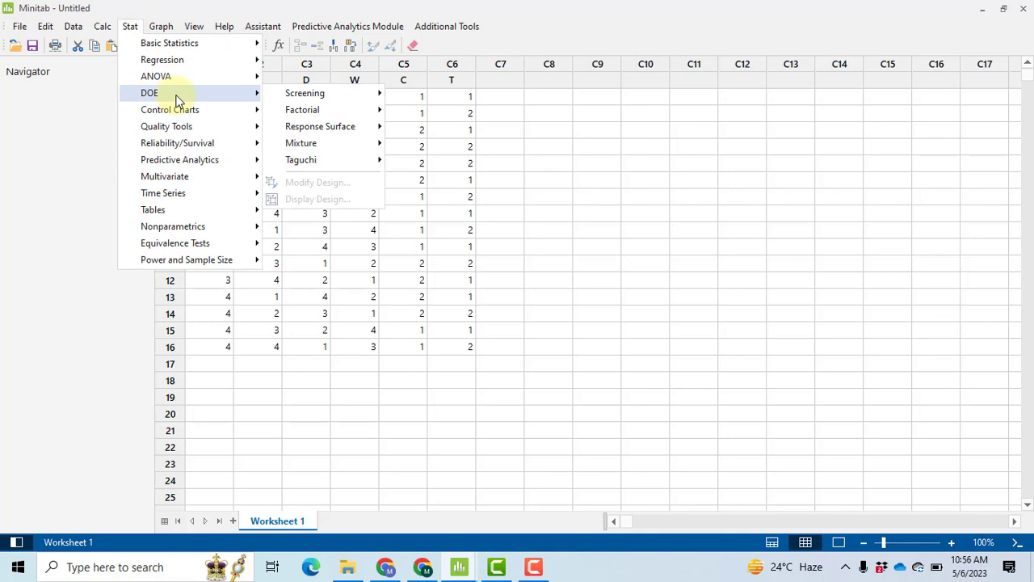
mouse_move(354, 131)
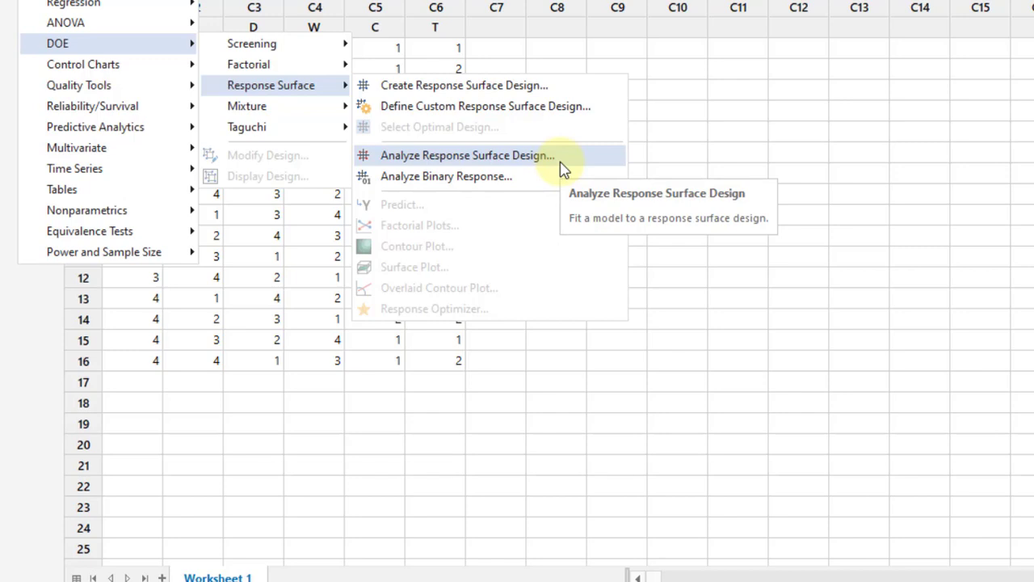
click(561, 162)
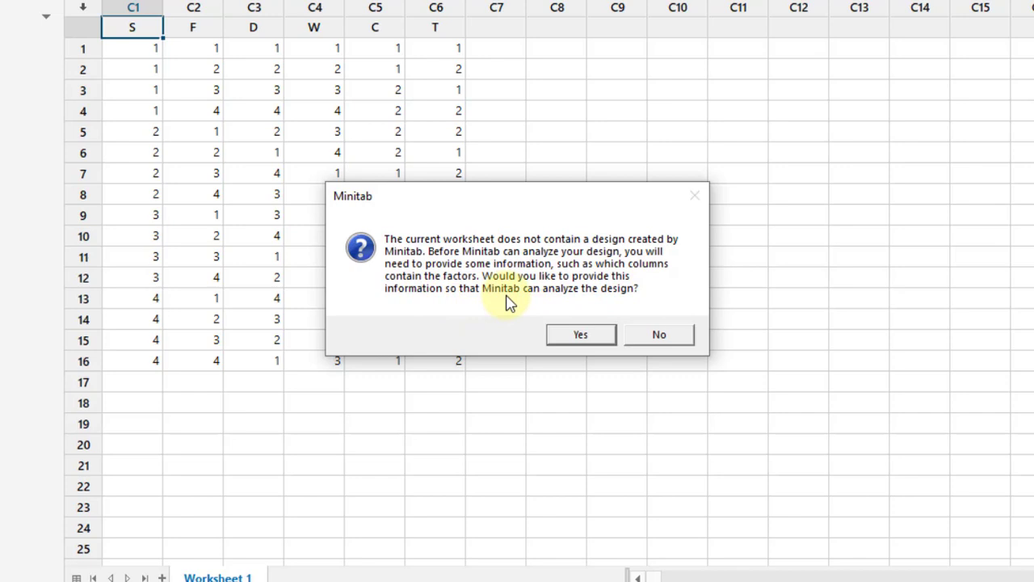
- Agree to define the design and enter columns S through T as continuous factors
click(591, 339)
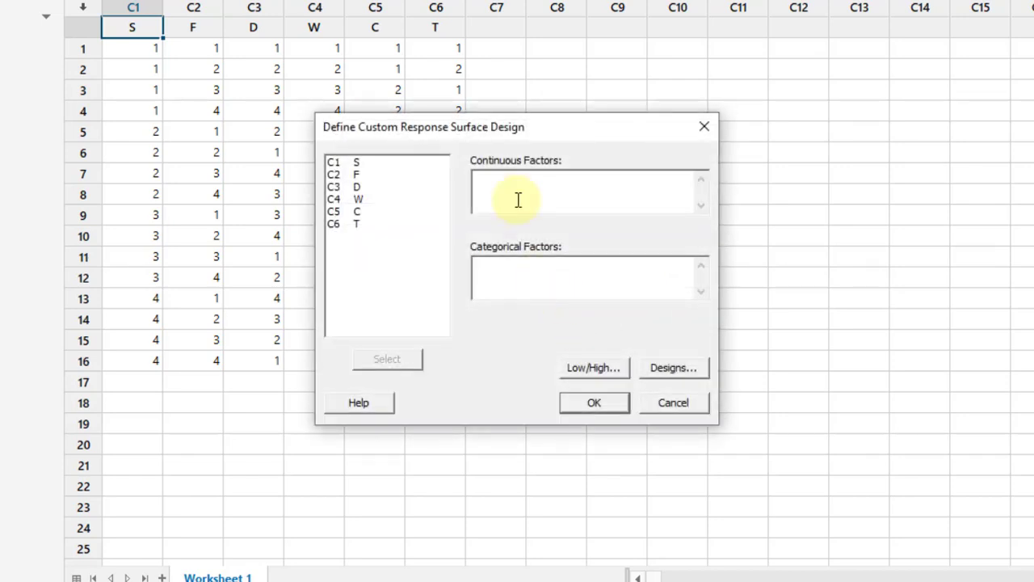
click(513, 190)
drag(358, 162, 388, 246)
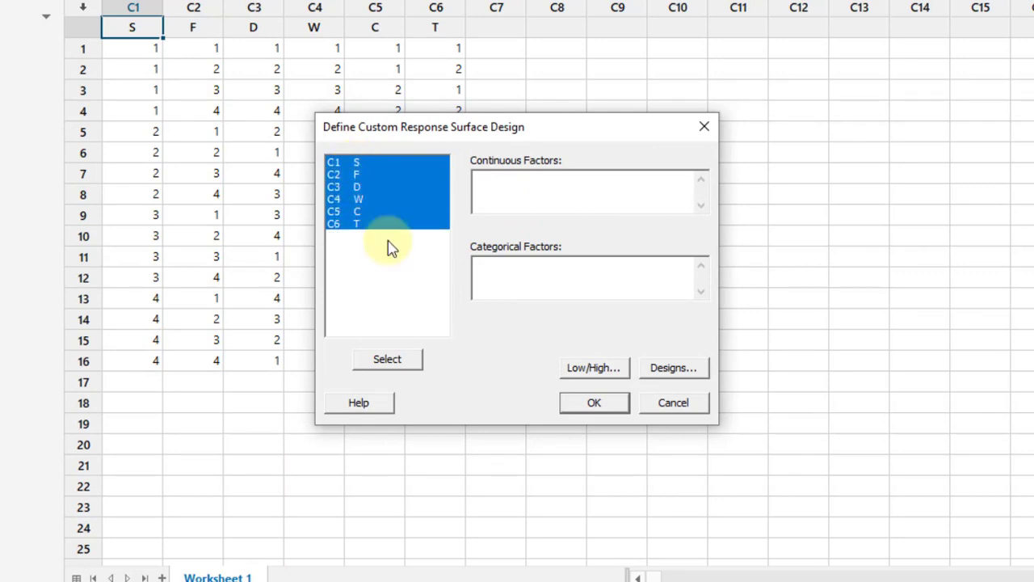
click(404, 357)
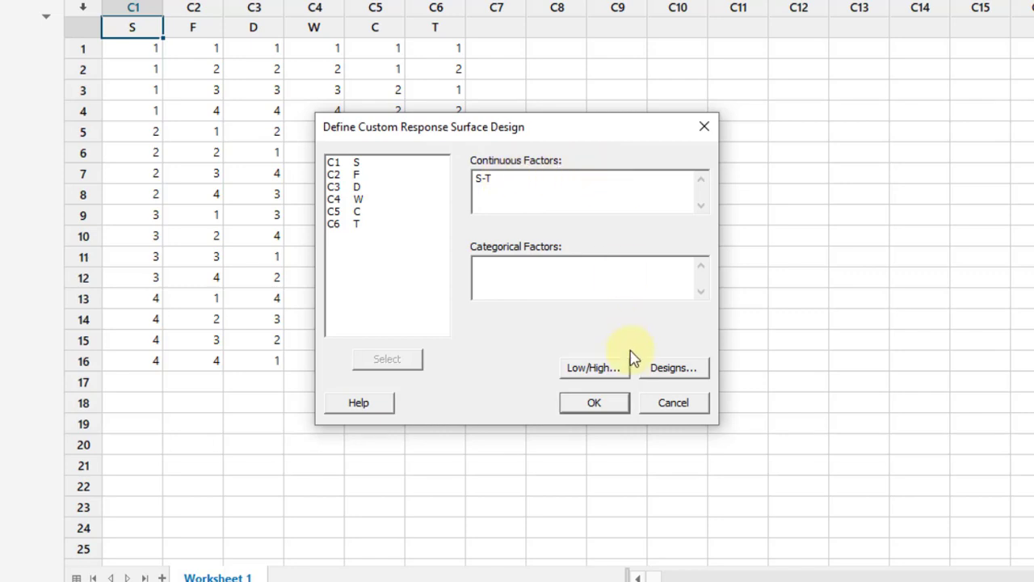
- Mark the factor levels as coded and accept the default design order settings
click(604, 375)
click(575, 206)
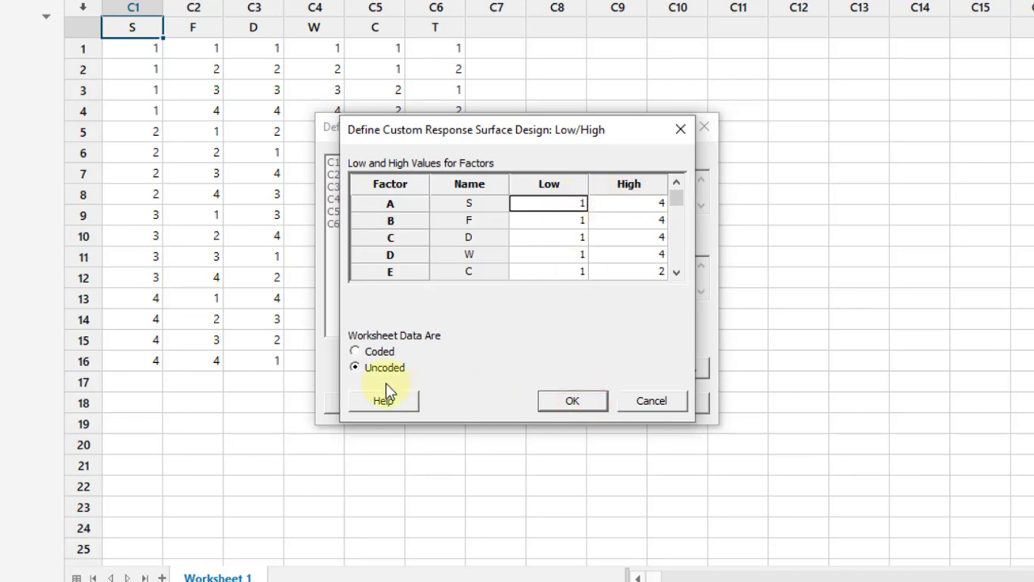
click(365, 351)
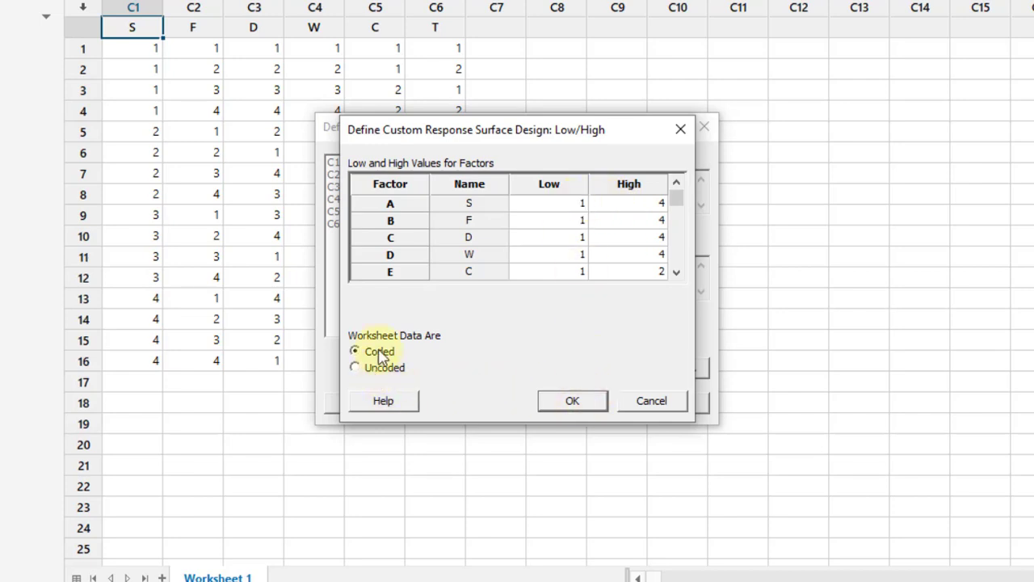
click(604, 406)
click(703, 378)
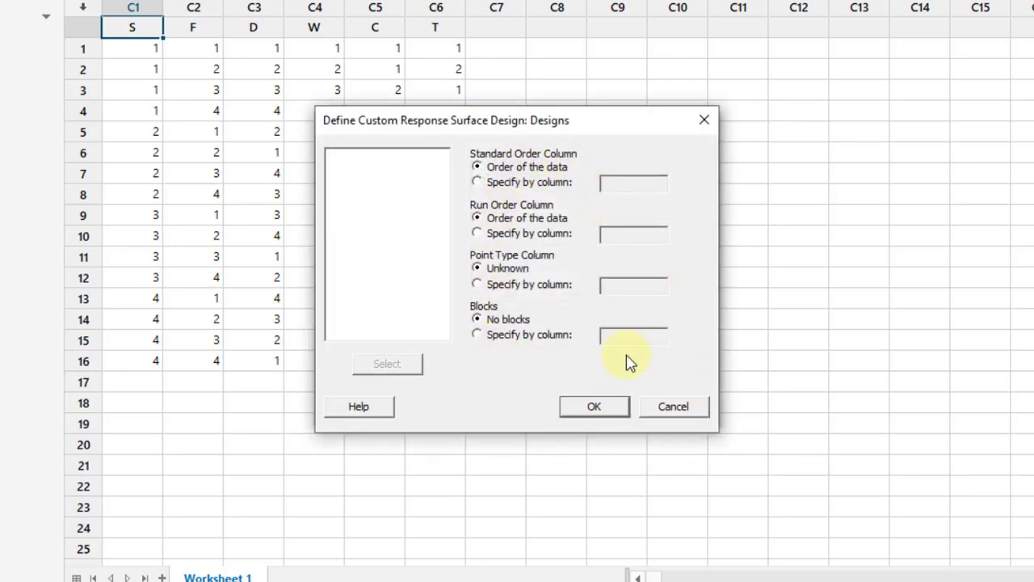
click(614, 416)
click(594, 408)
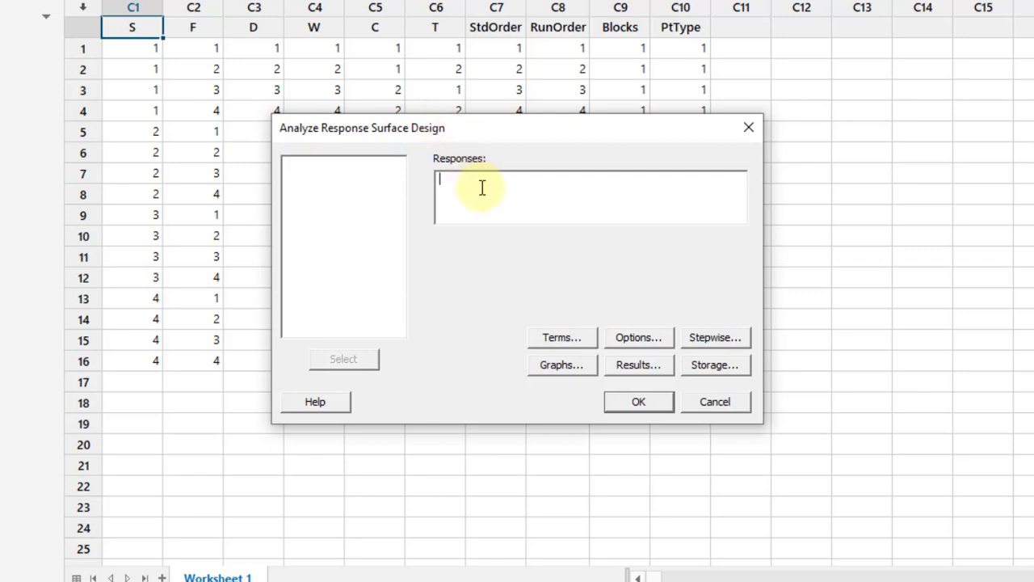
- Cancel the analysis and paste the Ra and MRR response data into column C11 onward
click(746, 128)
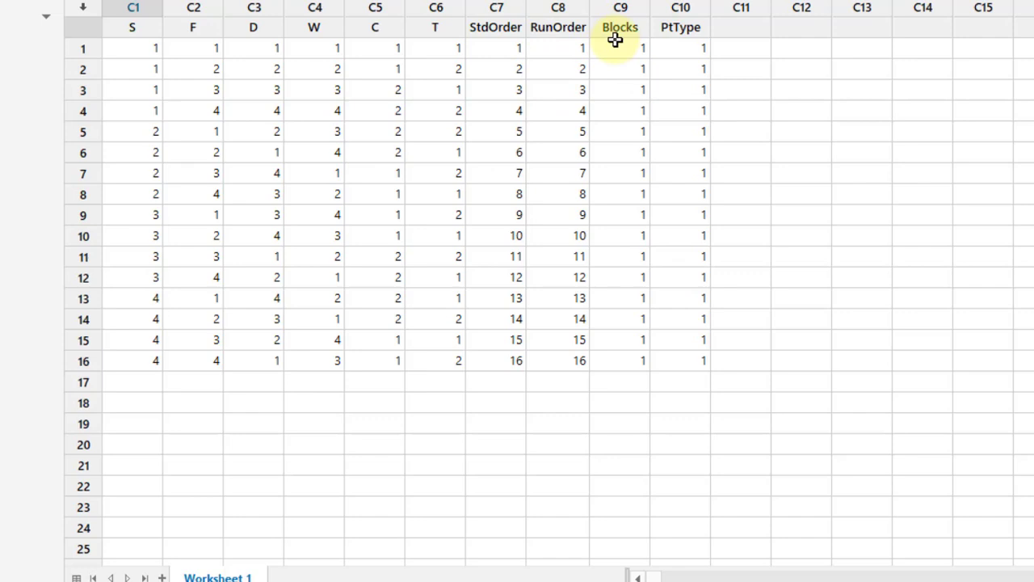
click(751, 28)
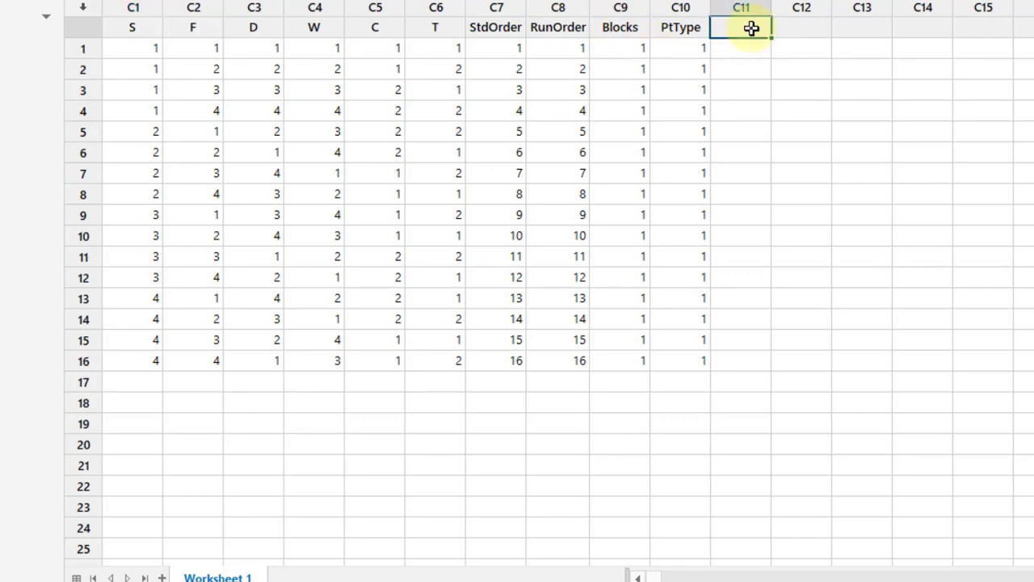
text(Ra (µm)	MRR (mm3/s) 1.55	450 1.72	970 1.98	1420 2.35	2050 1.53	1085 1.64	1250 1.92	1415 2.13	1650 1.60	1290 1.89	1850 1.82	1515 1.86	1802 1.45	1482 1.61	1655 1.92	2100 1.81	1850)
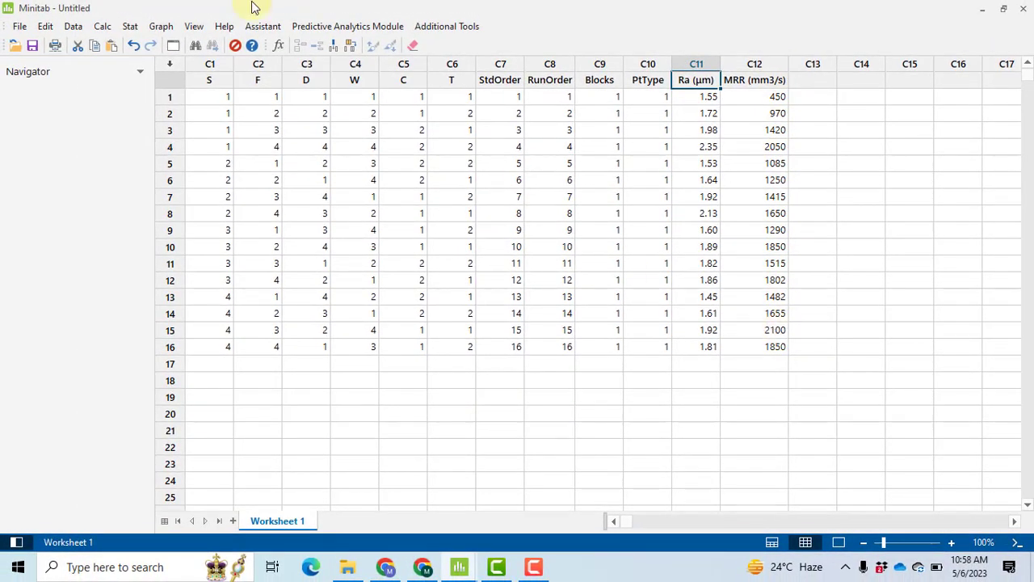
click(130, 26)
- Set up the response surface analysis with Ra (µm) as the response and full quadratic terms
mouse_move(166, 97)
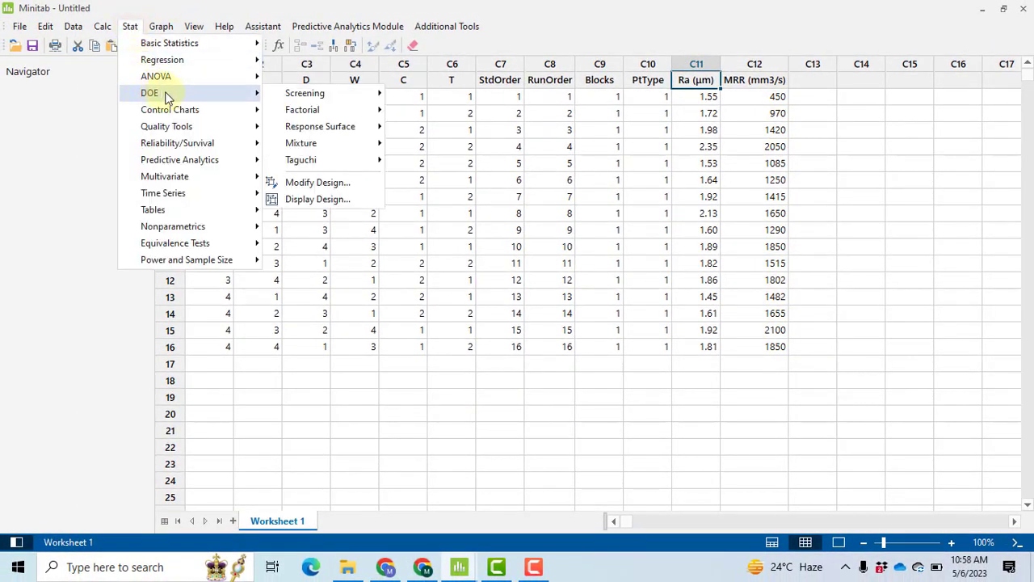
mouse_move(364, 131)
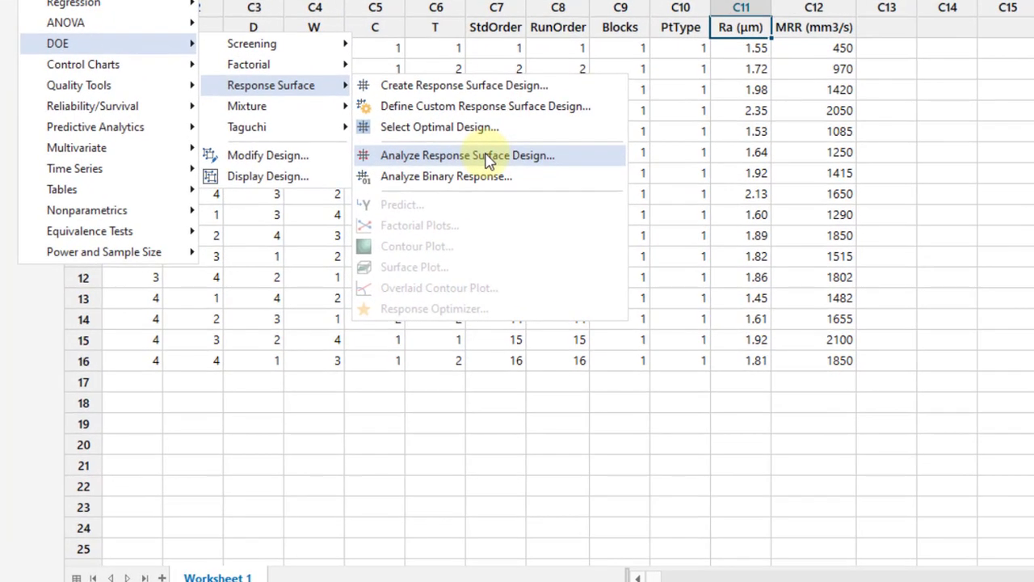
click(489, 159)
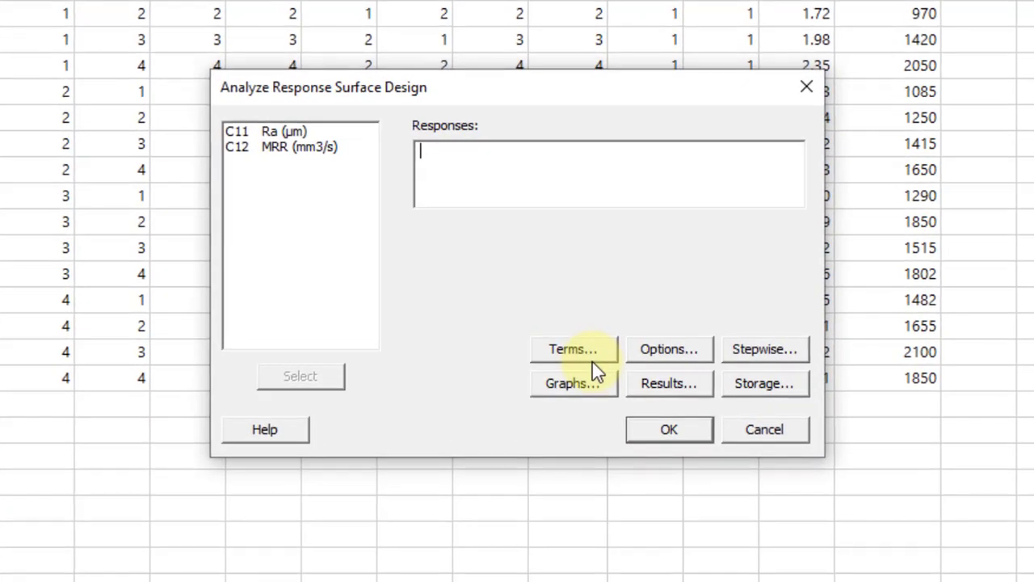
click(584, 359)
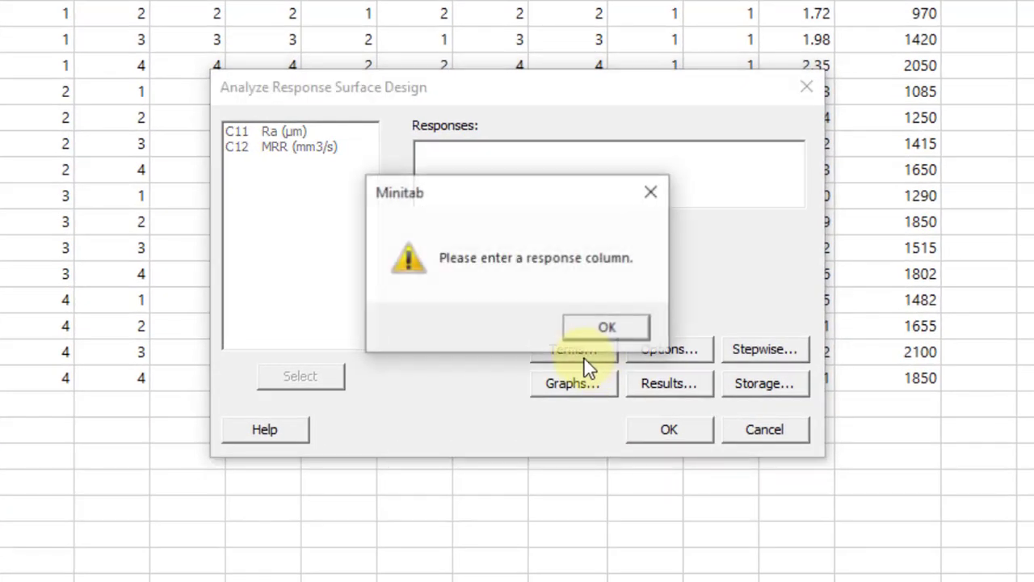
click(656, 194)
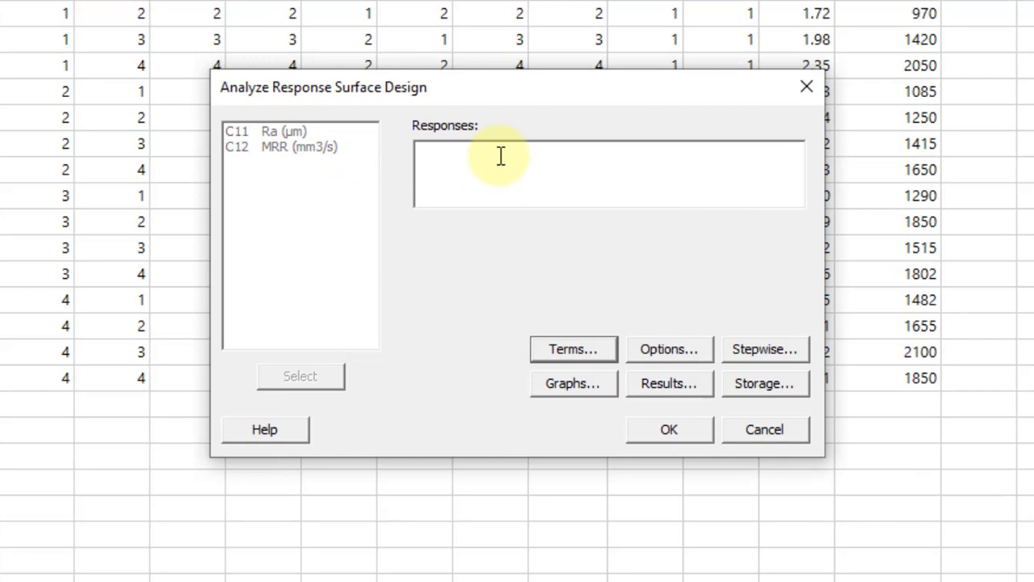
click(506, 158)
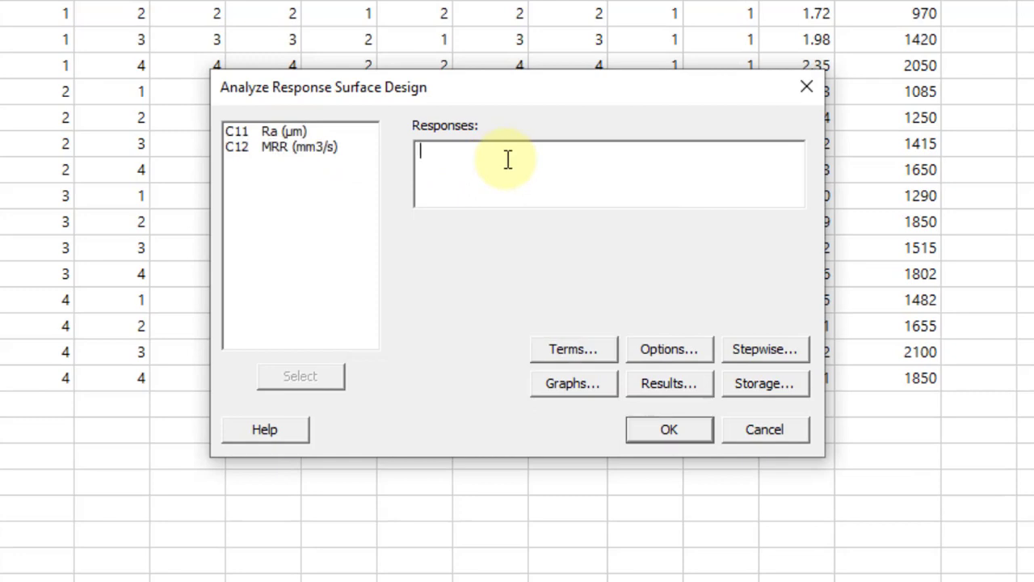
double_click(285, 132)
click(608, 360)
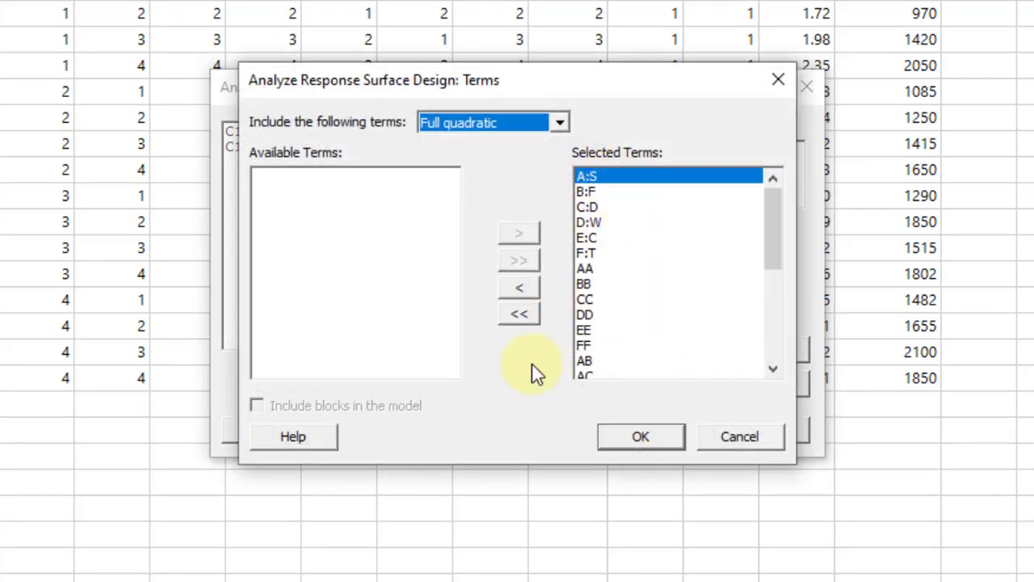
click(655, 437)
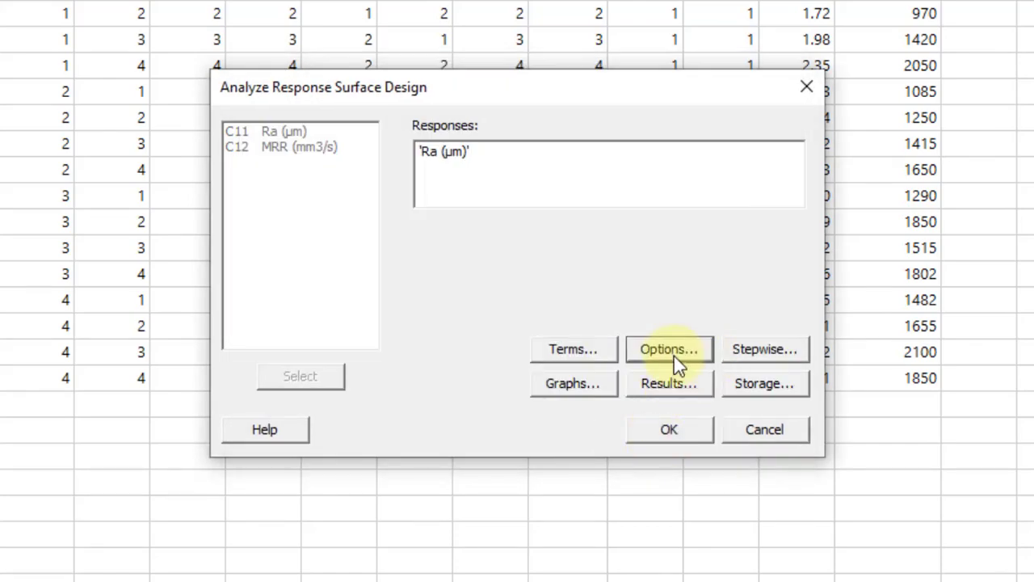
- Choose four-in-one residual plots and Expanded tables for the results
click(673, 355)
click(654, 463)
click(802, 346)
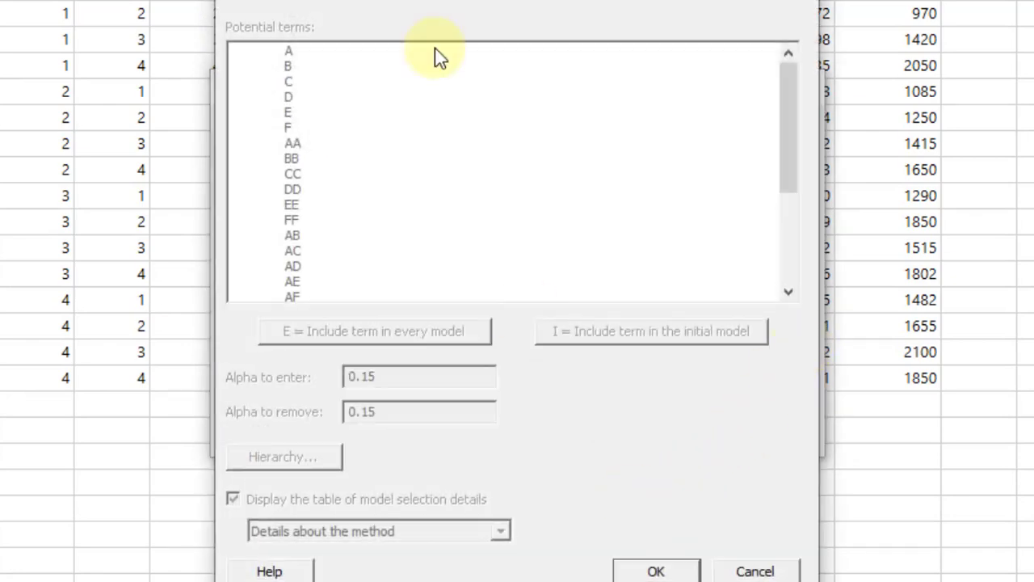
click(667, 569)
click(583, 382)
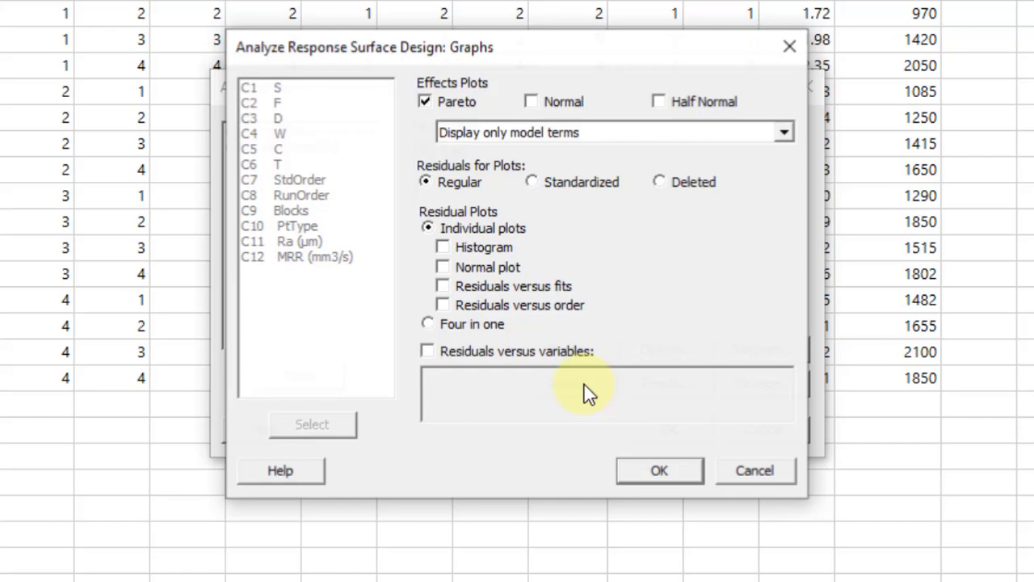
click(453, 328)
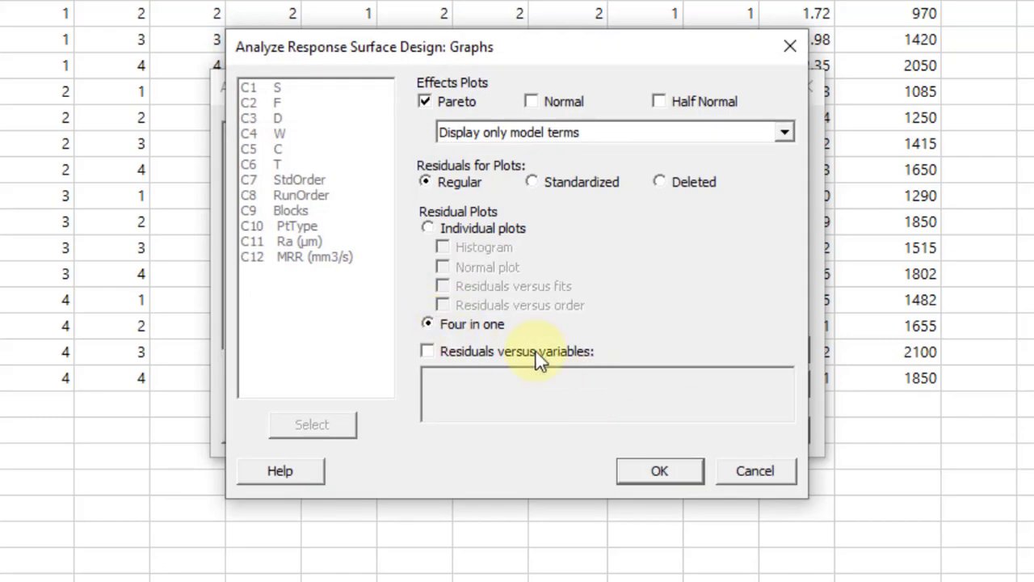
click(681, 473)
click(685, 385)
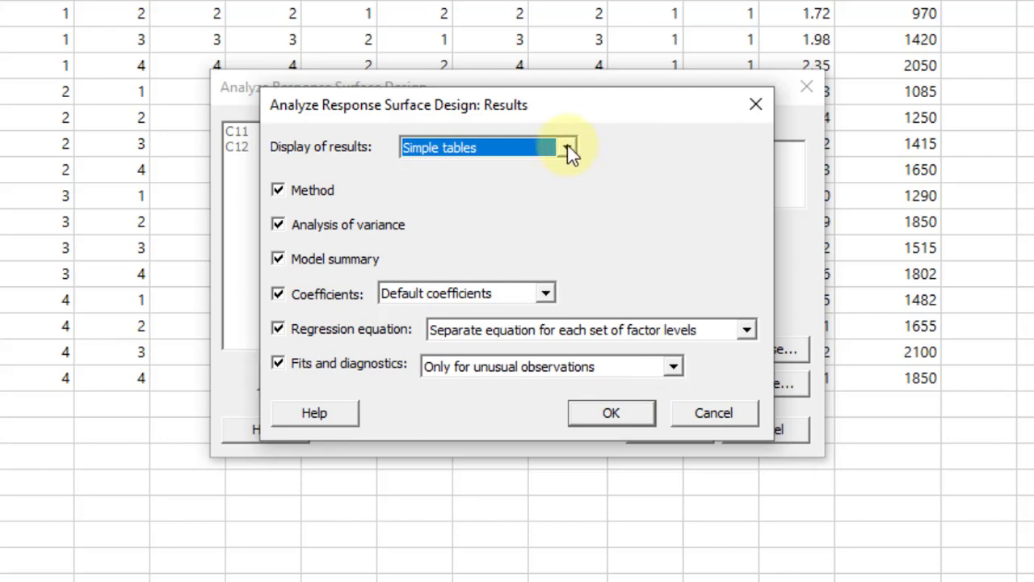
click(567, 147)
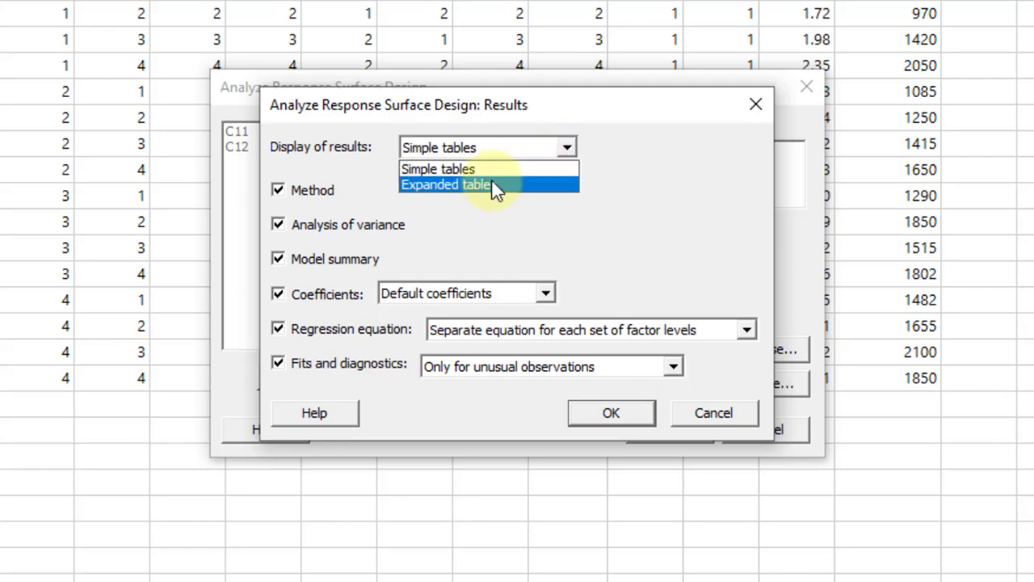
click(493, 184)
click(618, 417)
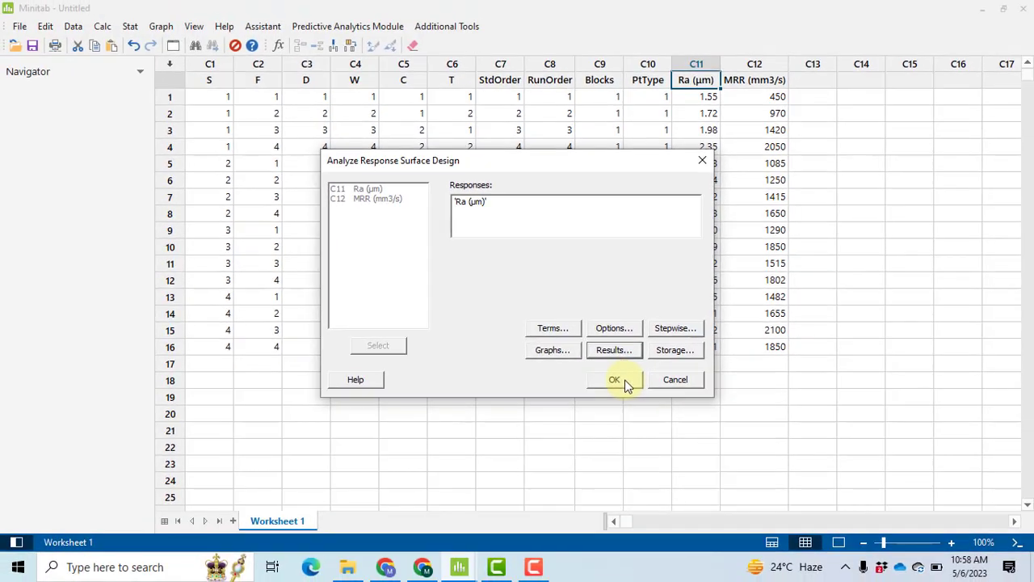
- Run the Ra analysis and review the regression output in Output Only view
click(624, 380)
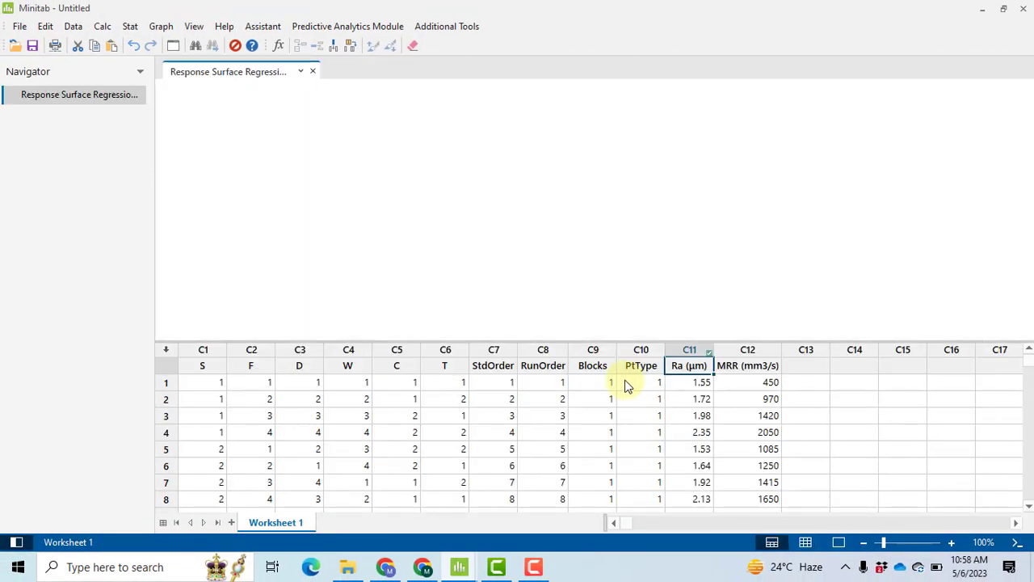
click(840, 544)
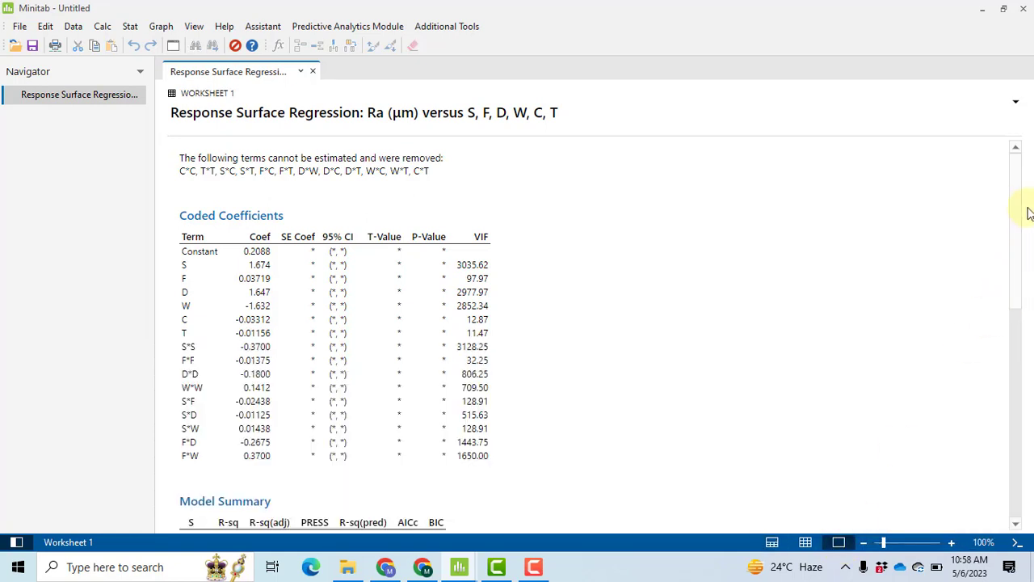
drag(1018, 197, 1018, 225)
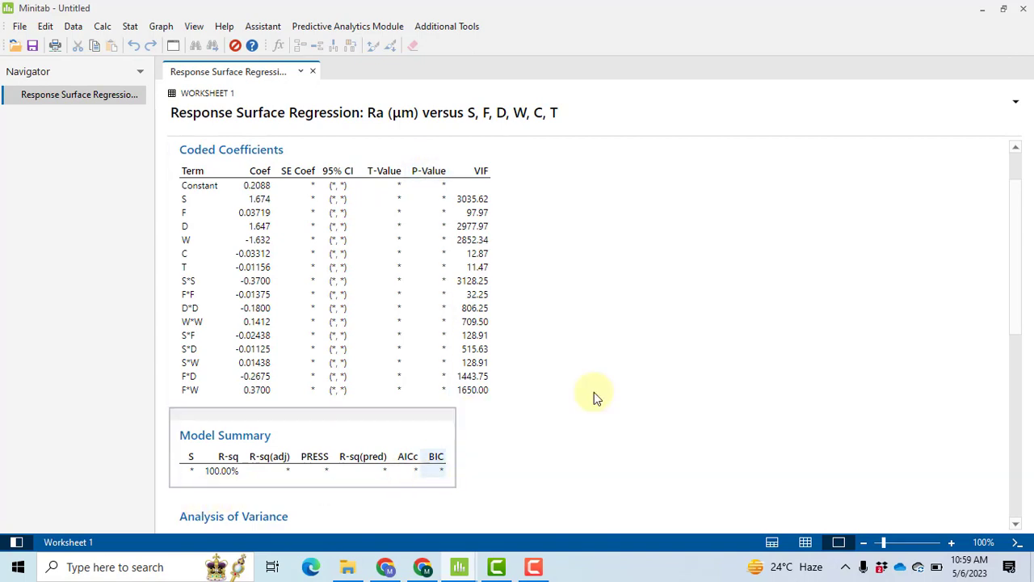
drag(1021, 218, 1026, 416)
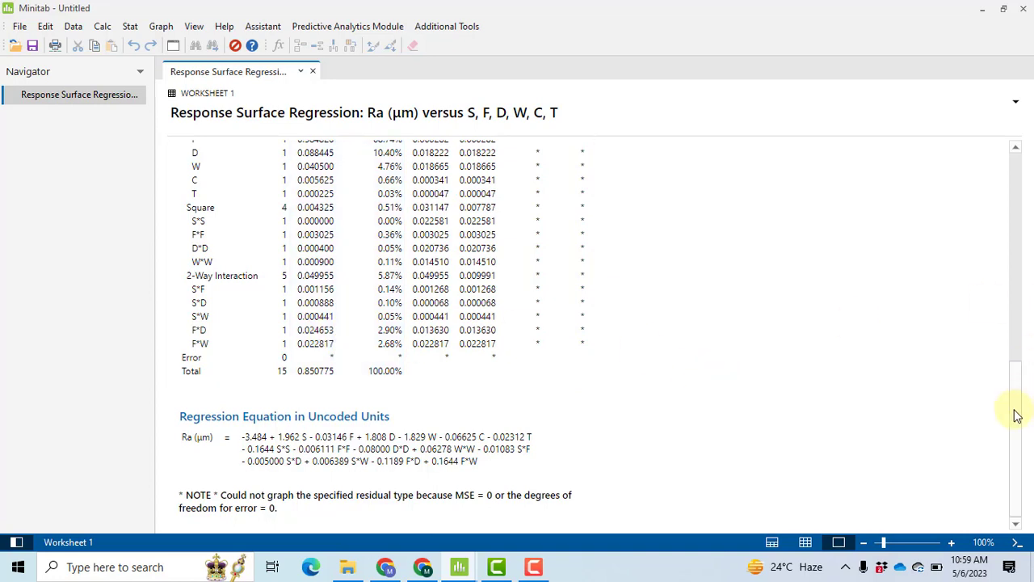
drag(1015, 401, 1000, 200)
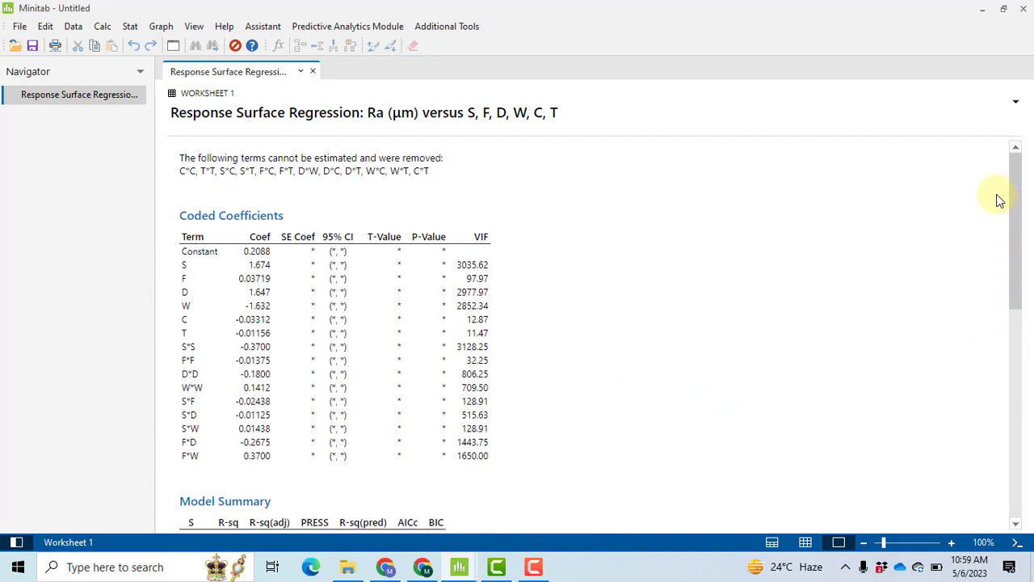
- Reopen Analyze Response Surface Design for Ra, keeping the Expanded tables results
click(131, 27)
mouse_move(197, 93)
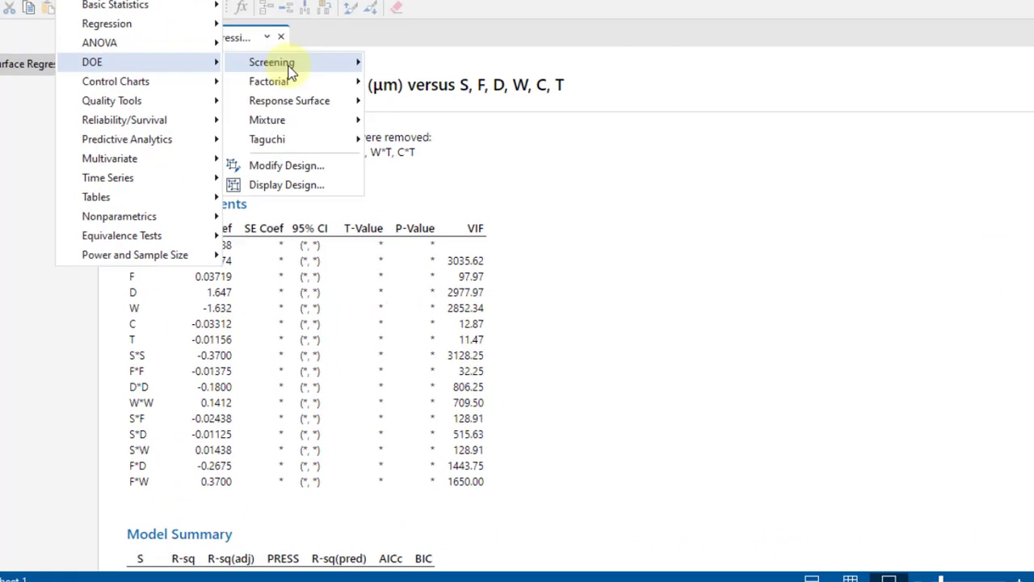
mouse_move(299, 74)
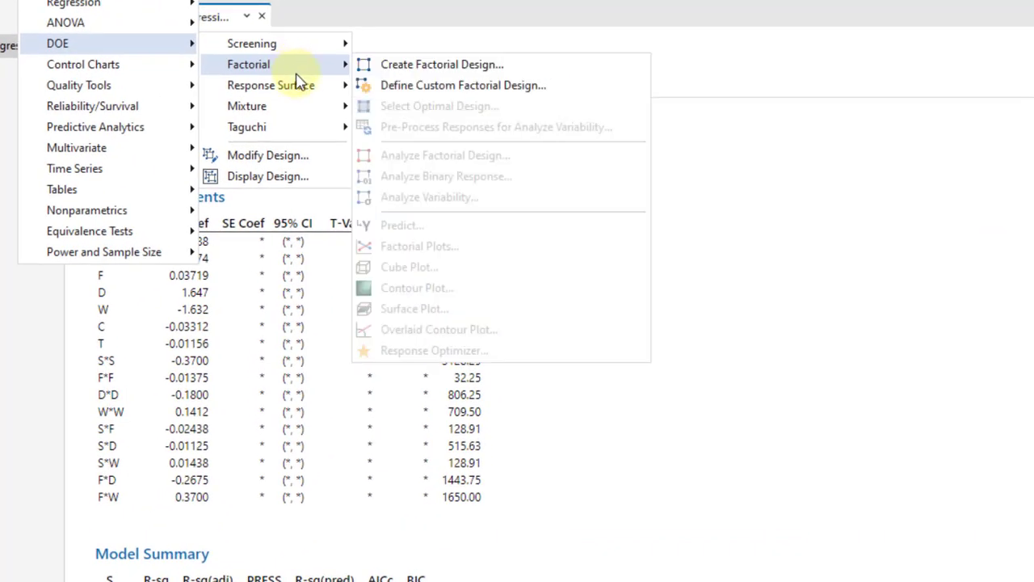
mouse_move(313, 91)
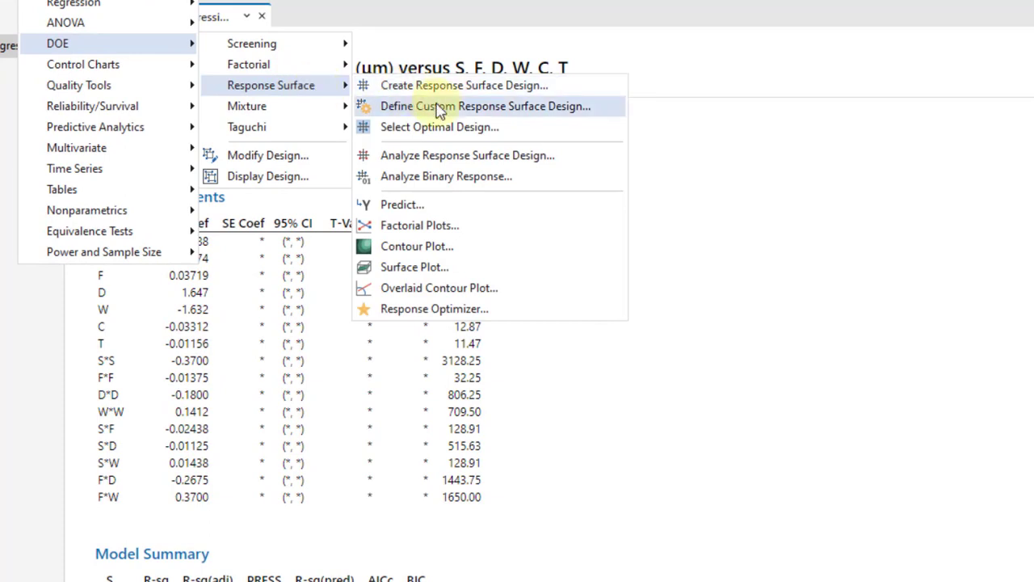
click(488, 162)
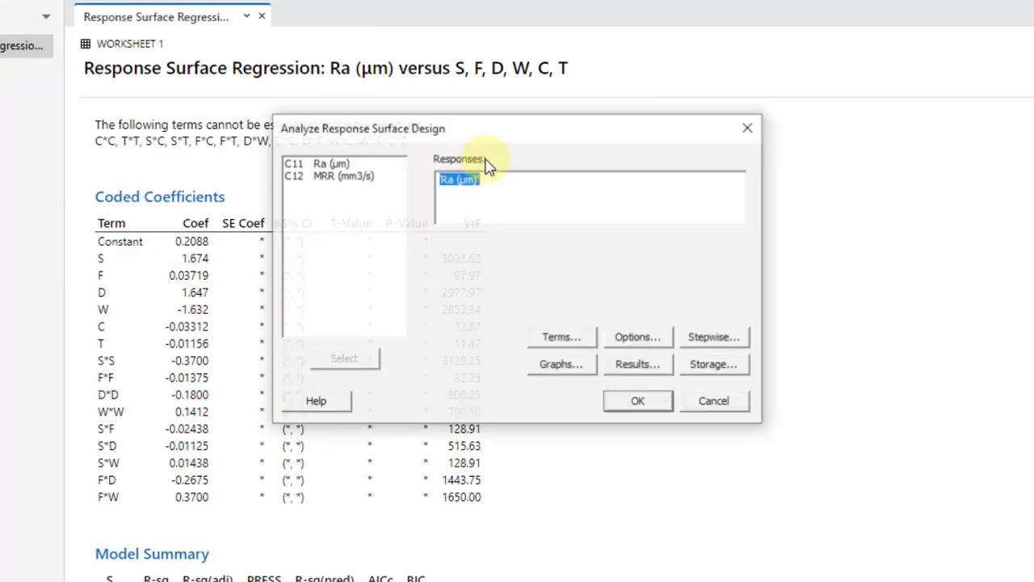
click(640, 367)
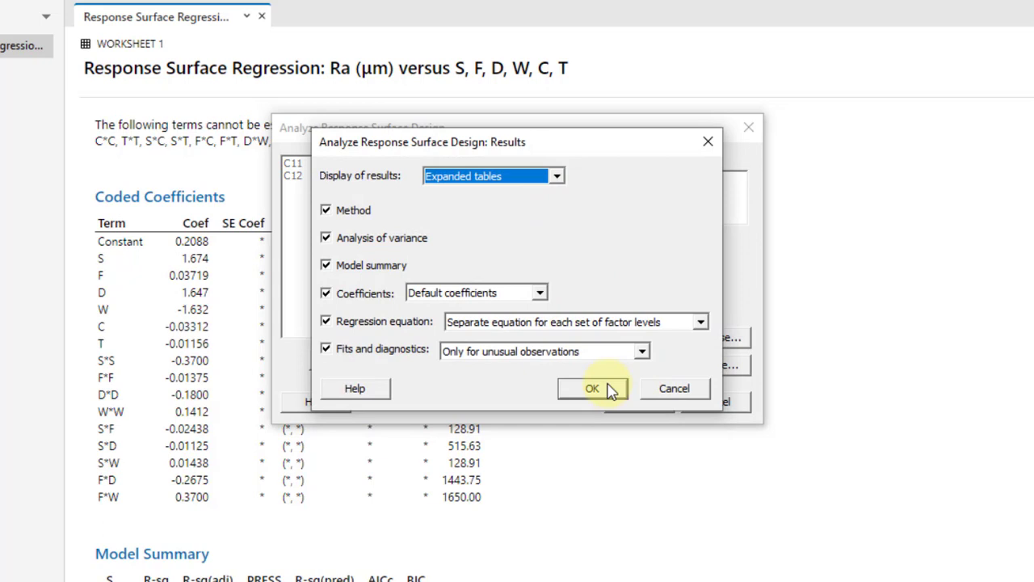
click(610, 390)
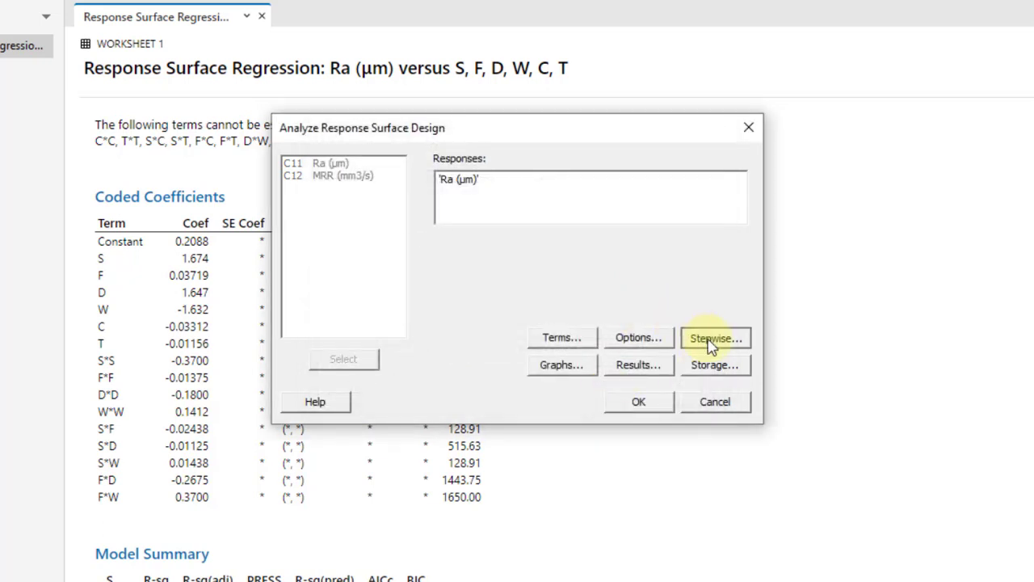
- Switch term selection to Forward selection with alpha to enter 0.25 and rerun
click(711, 343)
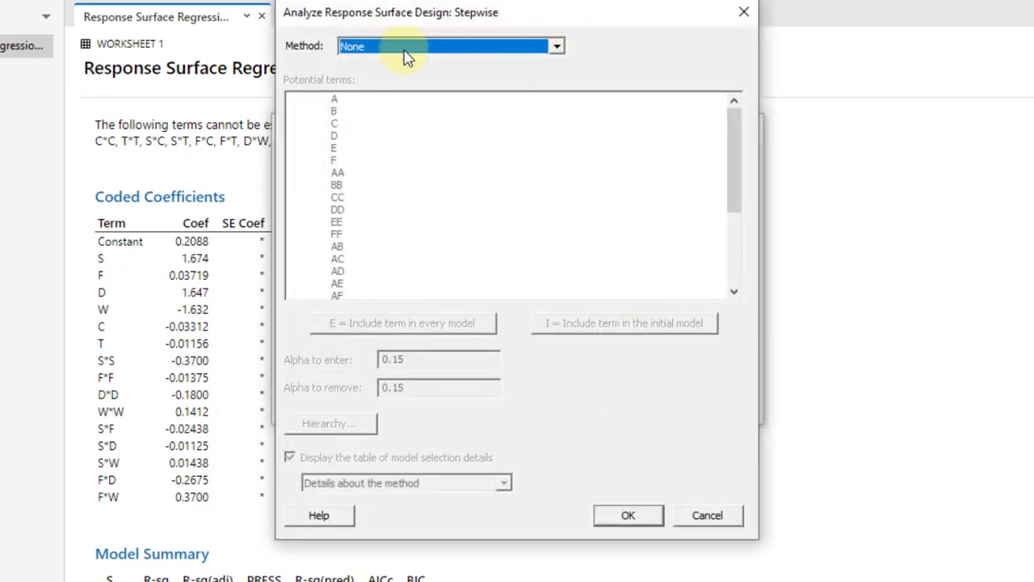
click(556, 46)
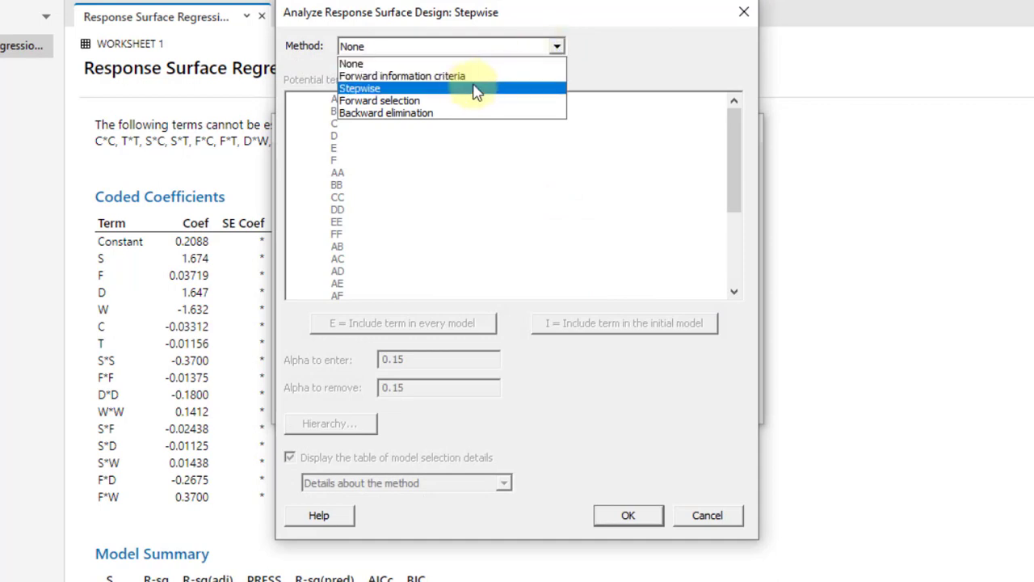
click(421, 103)
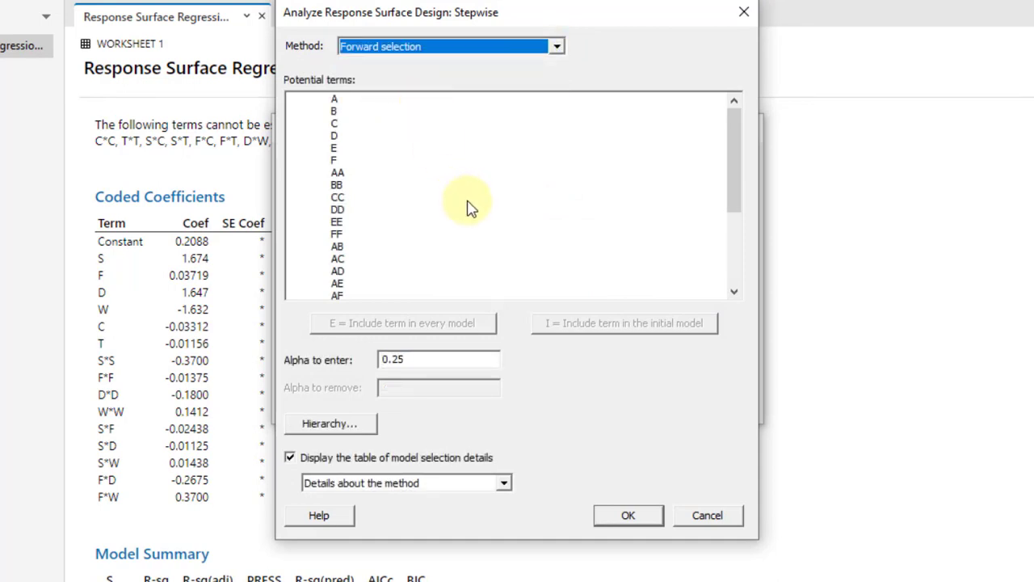
click(635, 516)
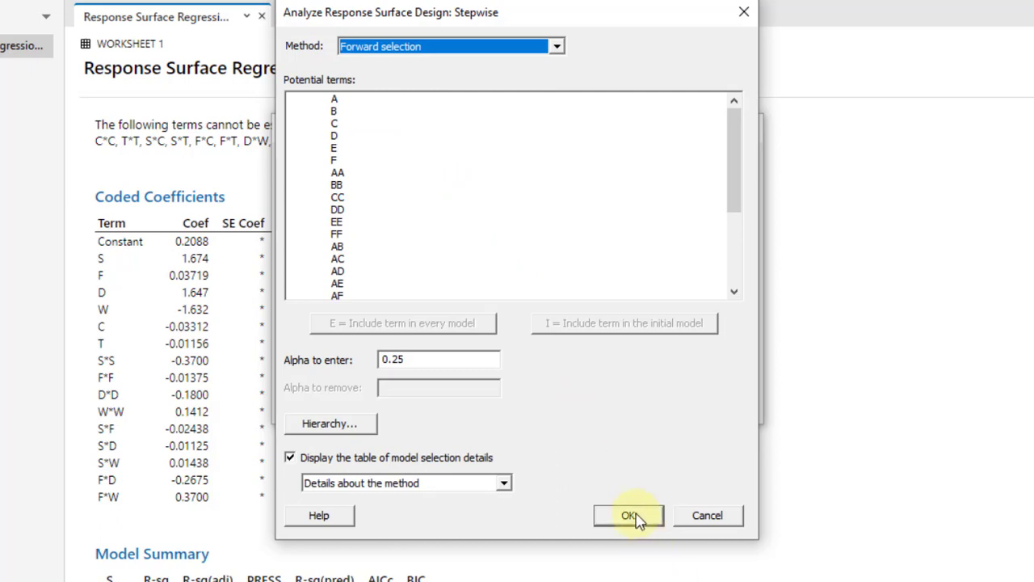
click(640, 404)
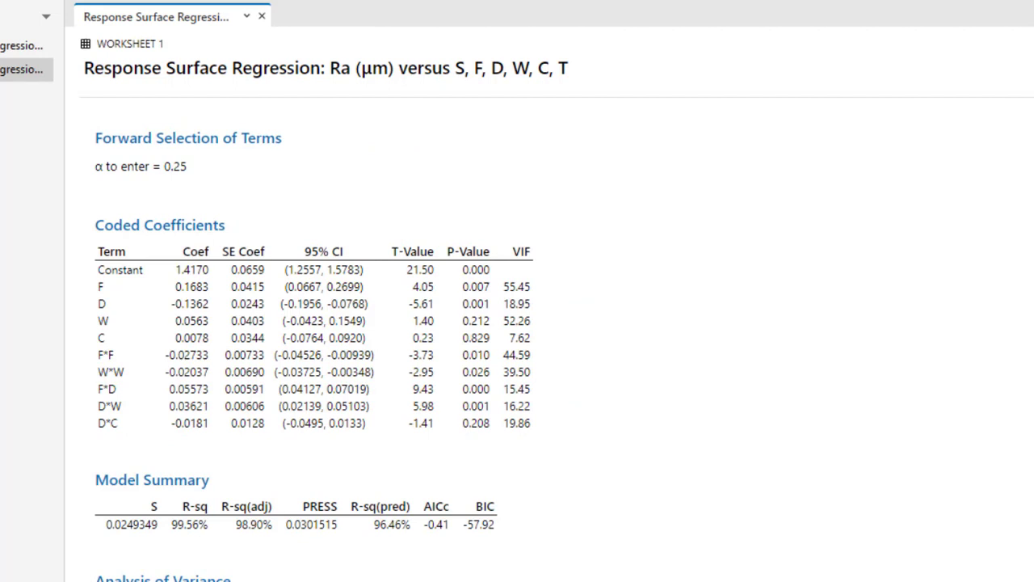
scroll(348, 339, down, 3)
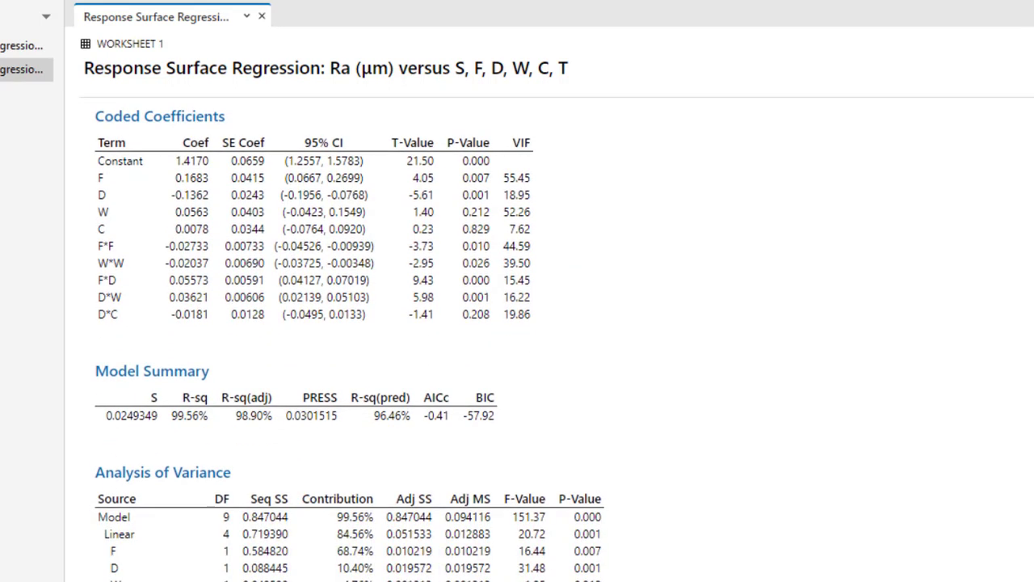
scroll(347, 339, down, 6)
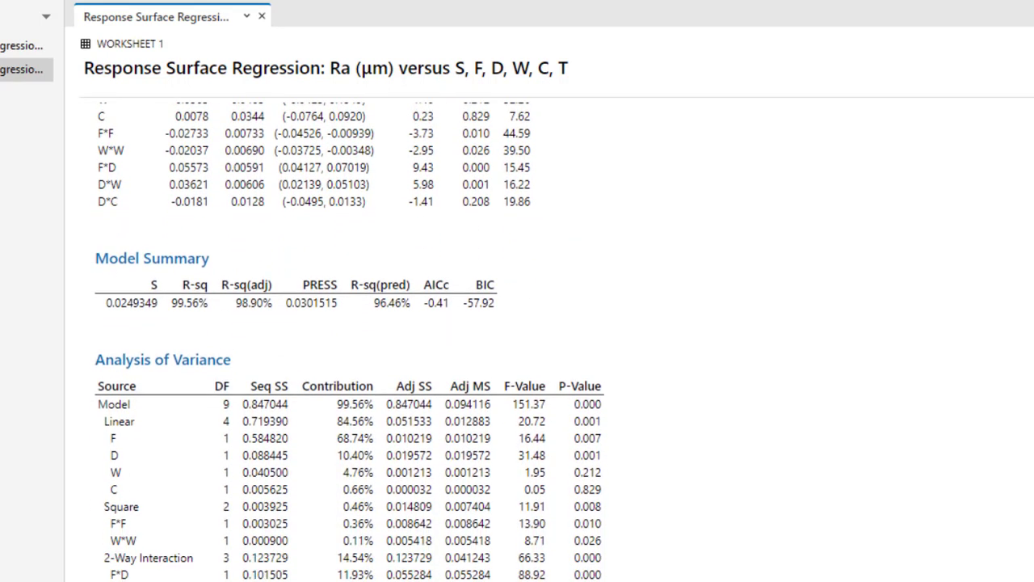
scroll(347, 339, down, 11)
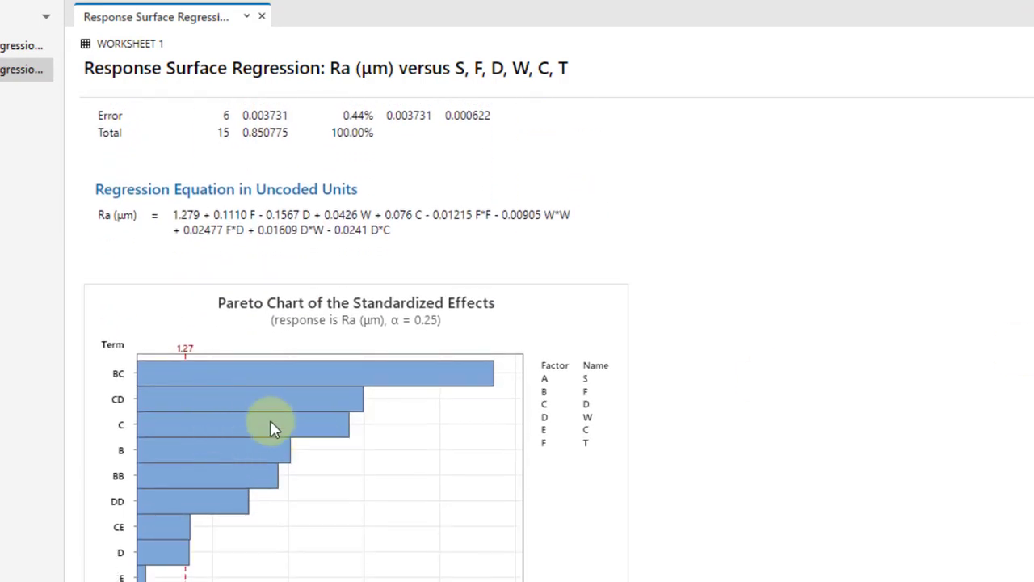
scroll(270, 424, down, 13)
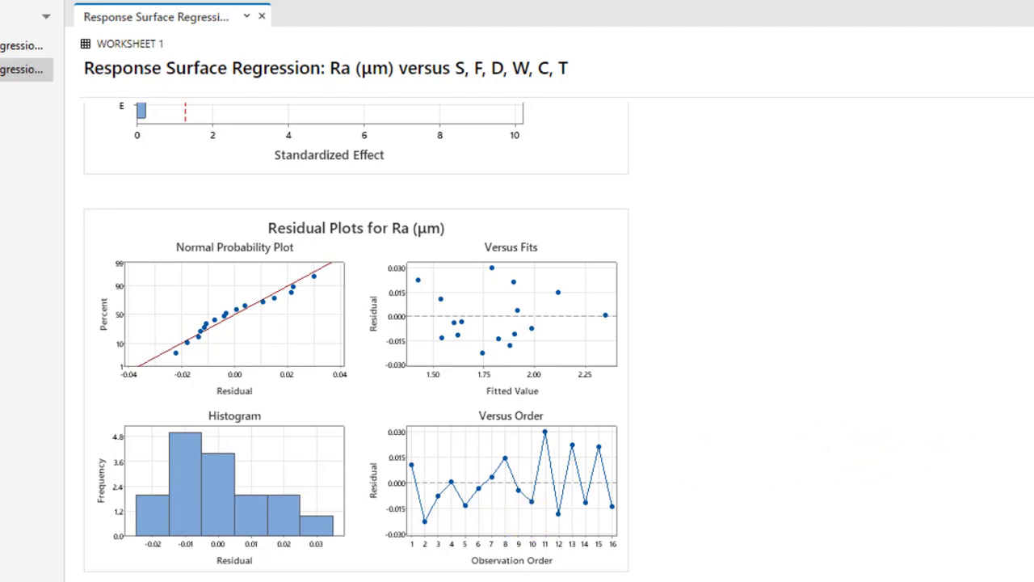
scroll(356, 340, up, 15)
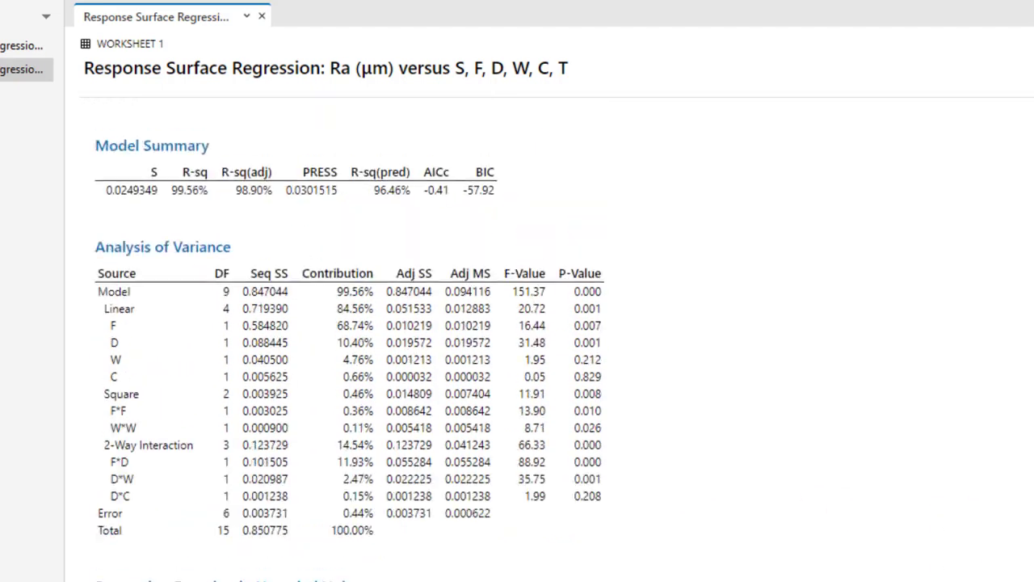
scroll(349, 343, down, 1)
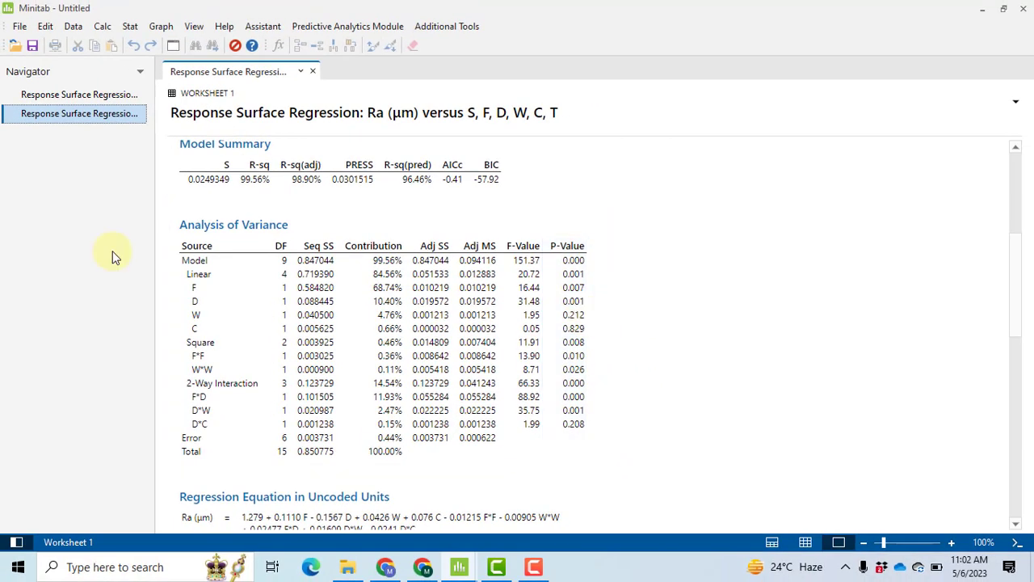
- Plot Ra (µm) contours with F on the x axis and D on the y axis
click(130, 26)
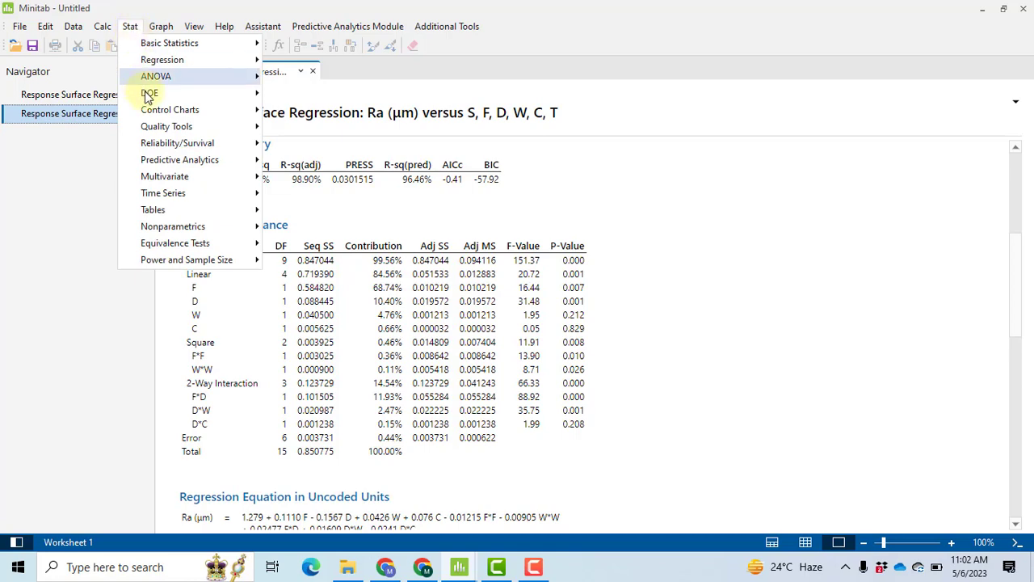
mouse_move(182, 96)
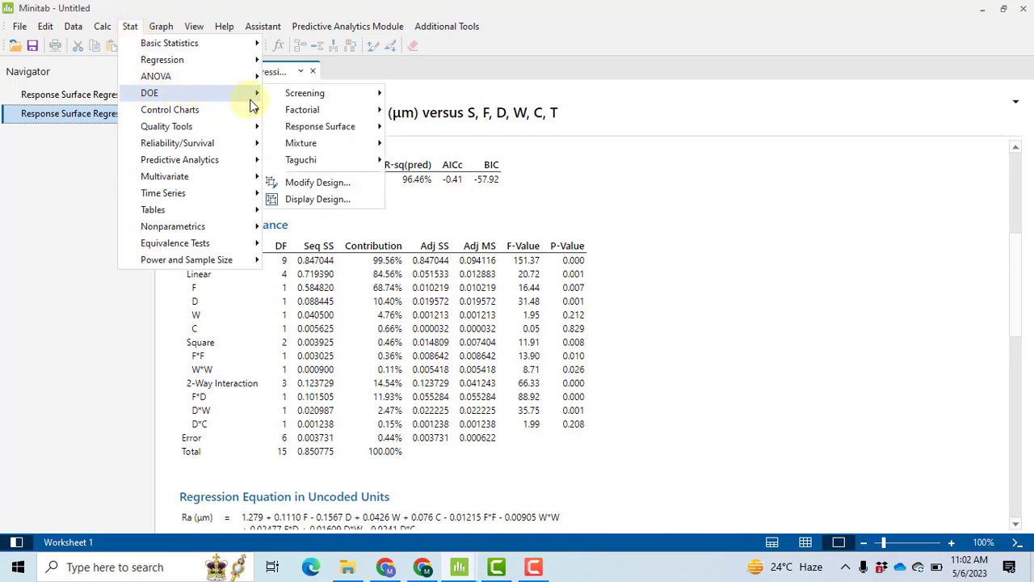
mouse_move(346, 126)
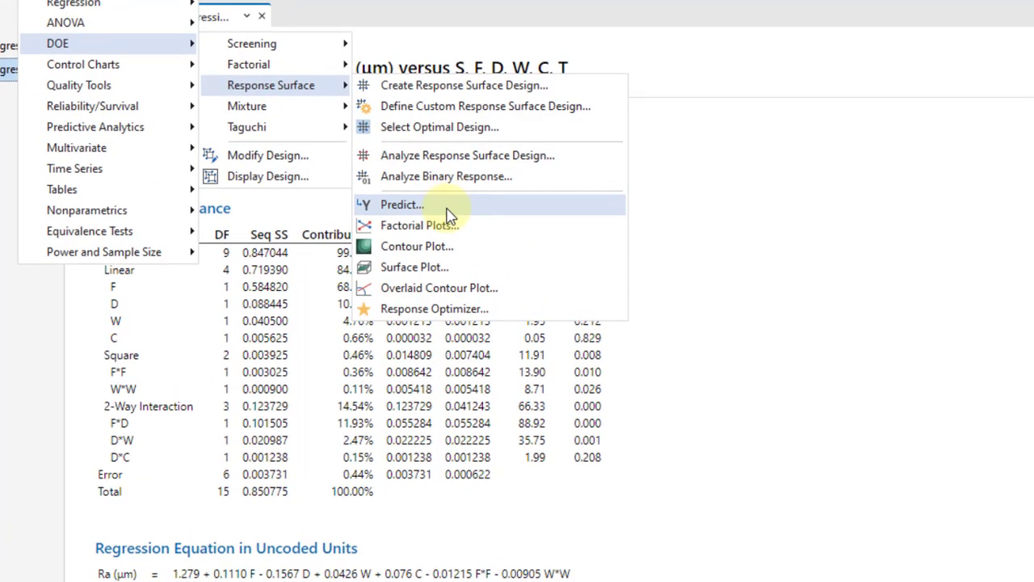
click(413, 254)
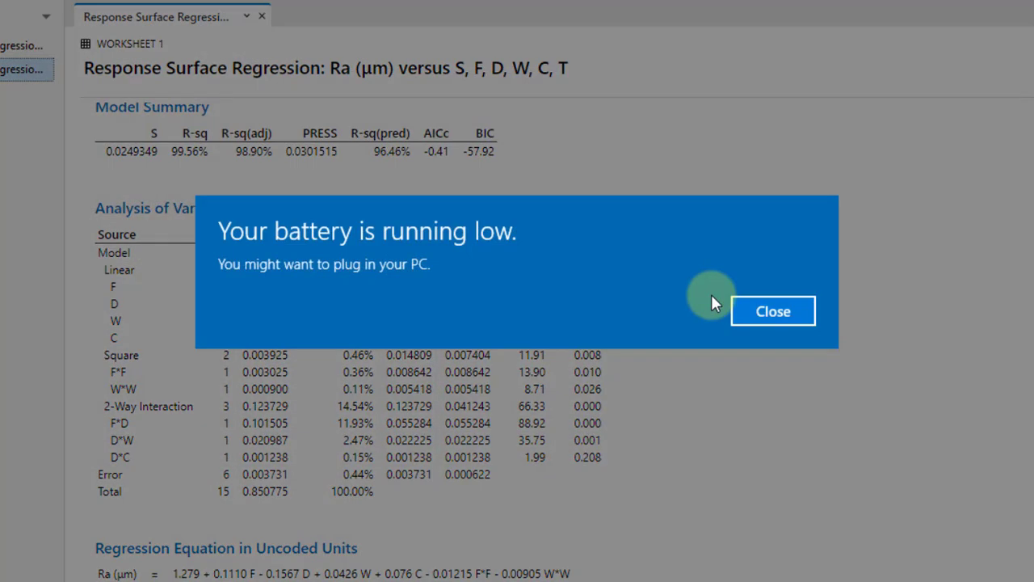
click(763, 307)
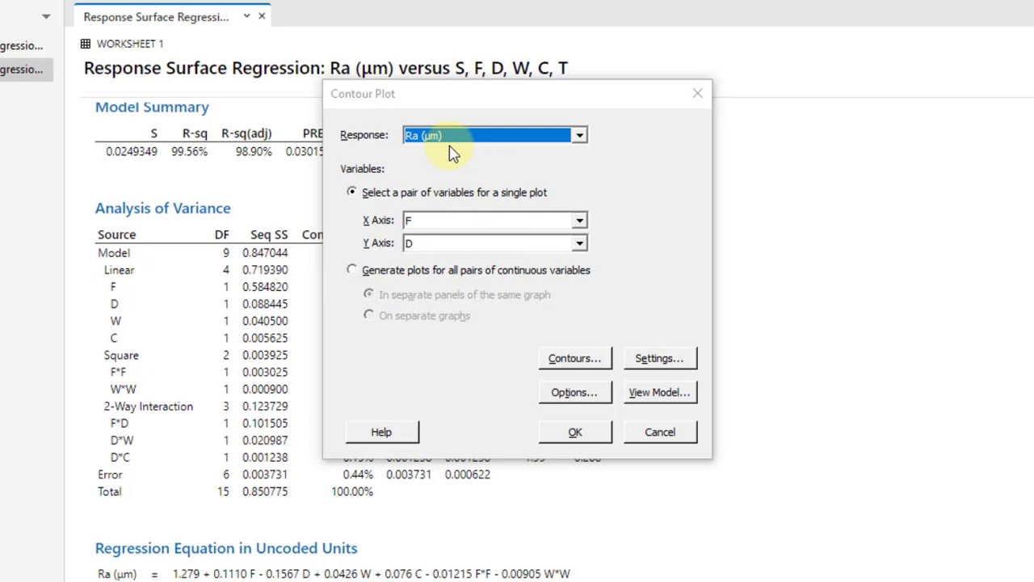
click(593, 432)
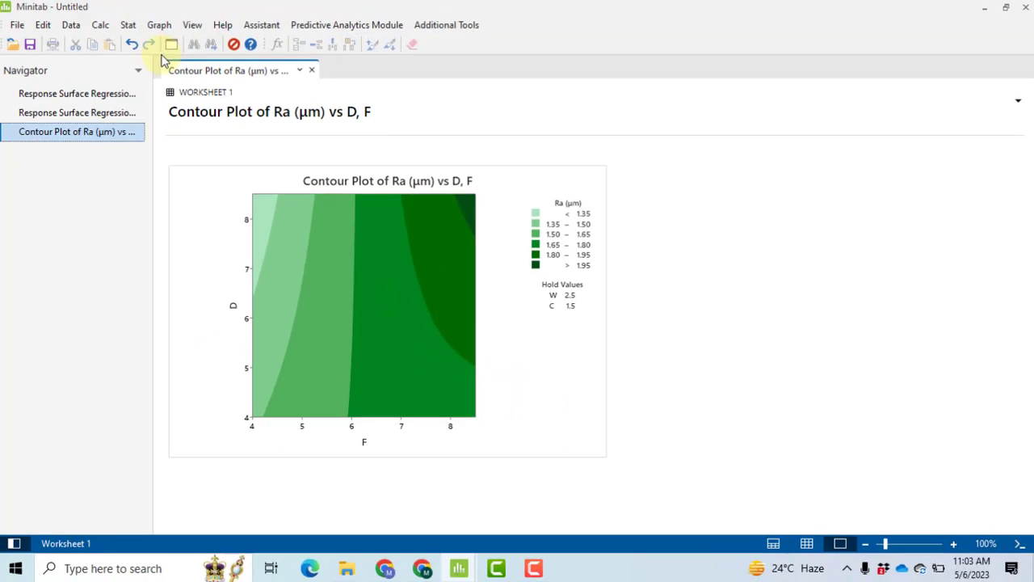
- Rerun the response surface analysis with MRR (mm3/s) as the response, keeping forward selection
click(127, 25)
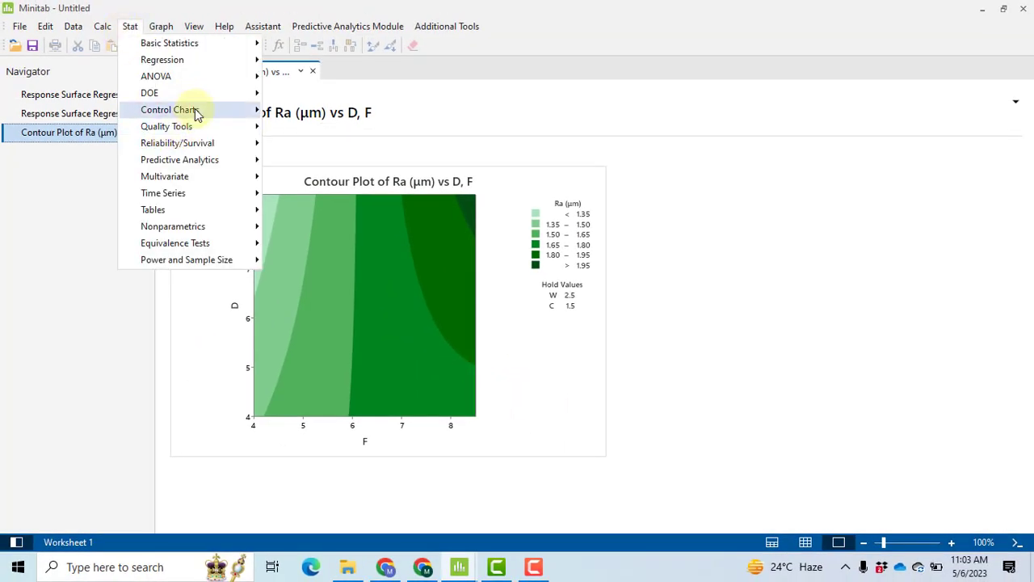
mouse_move(199, 97)
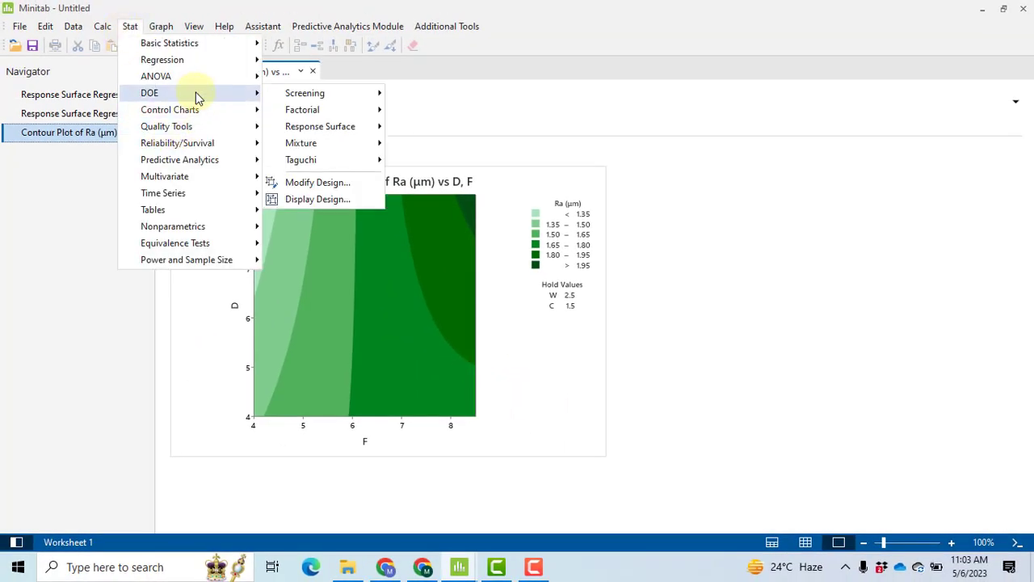
mouse_move(353, 129)
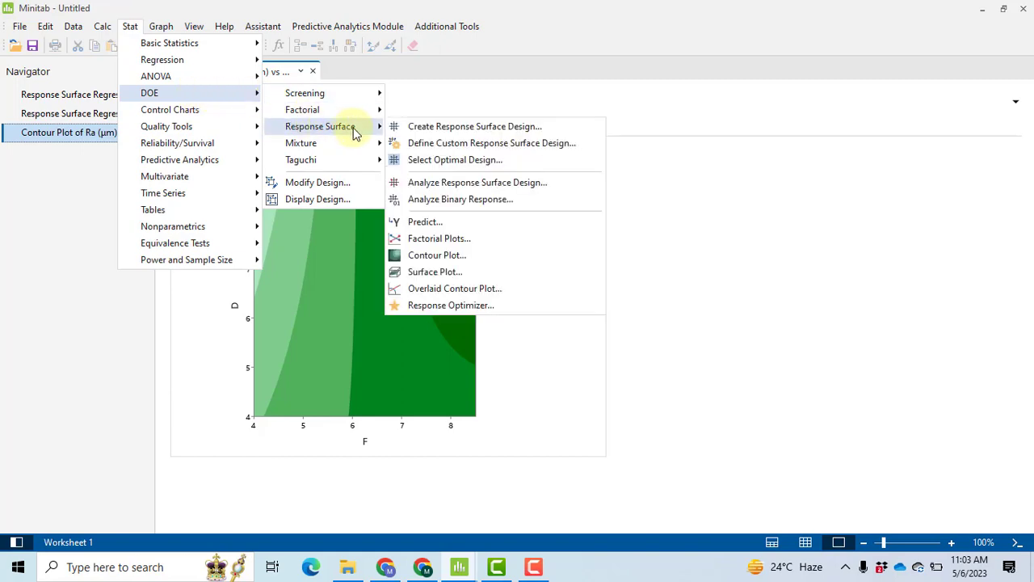
click(473, 182)
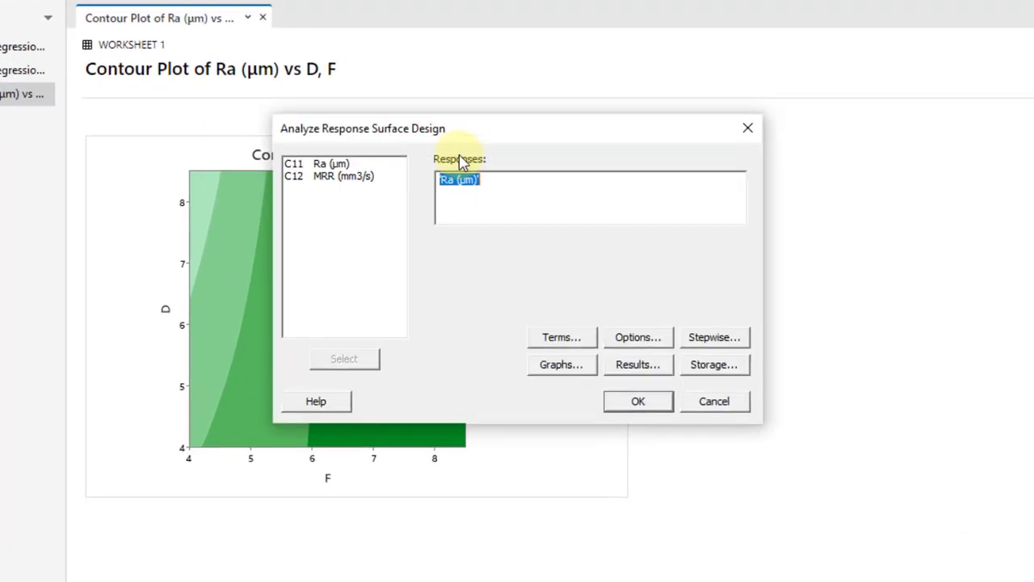
double_click(343, 176)
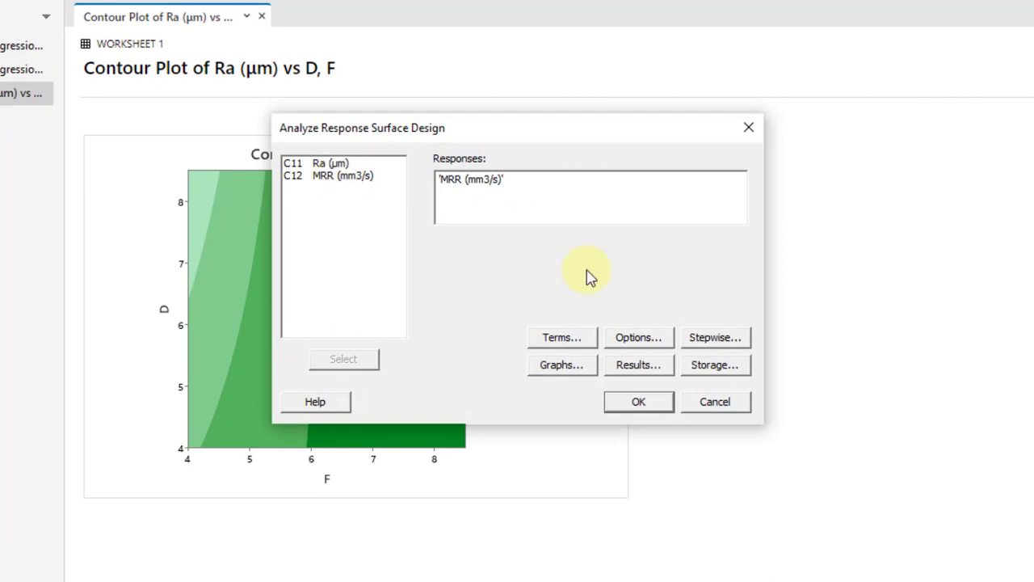
click(649, 408)
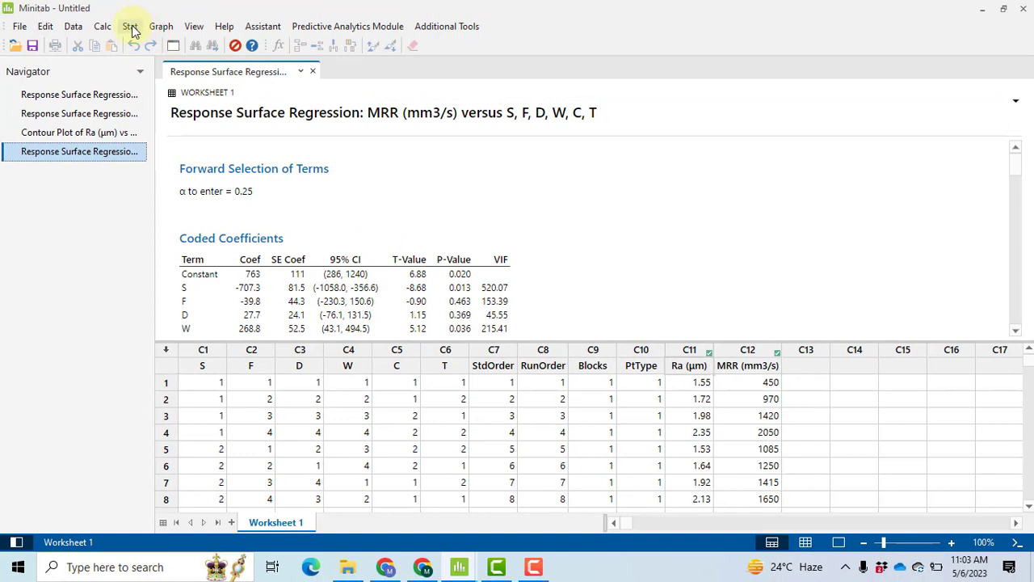
- Start the Response Optimizer with MRR set to Maximize and Ra set to Minimize
click(133, 29)
mouse_move(180, 92)
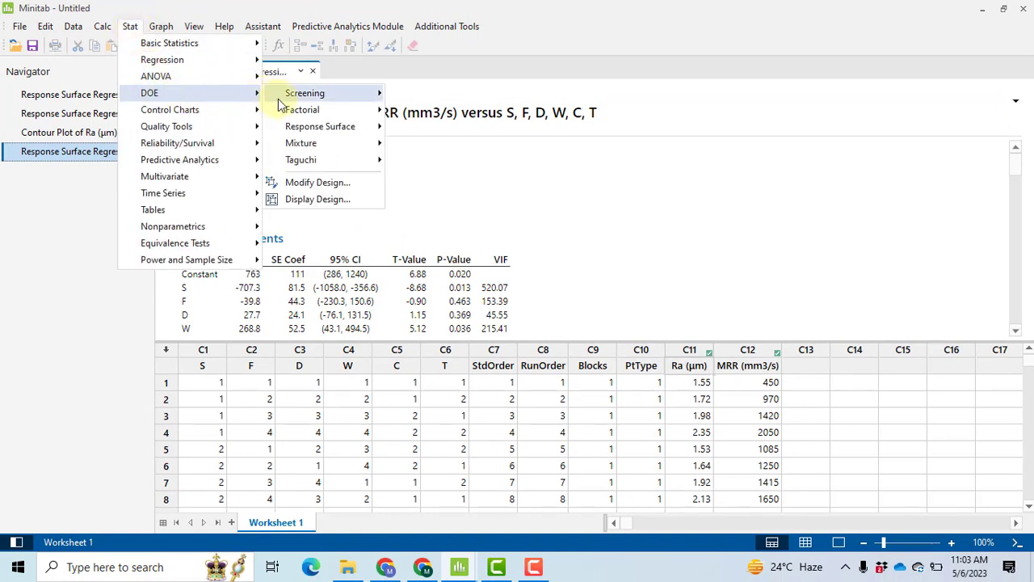
mouse_move(356, 127)
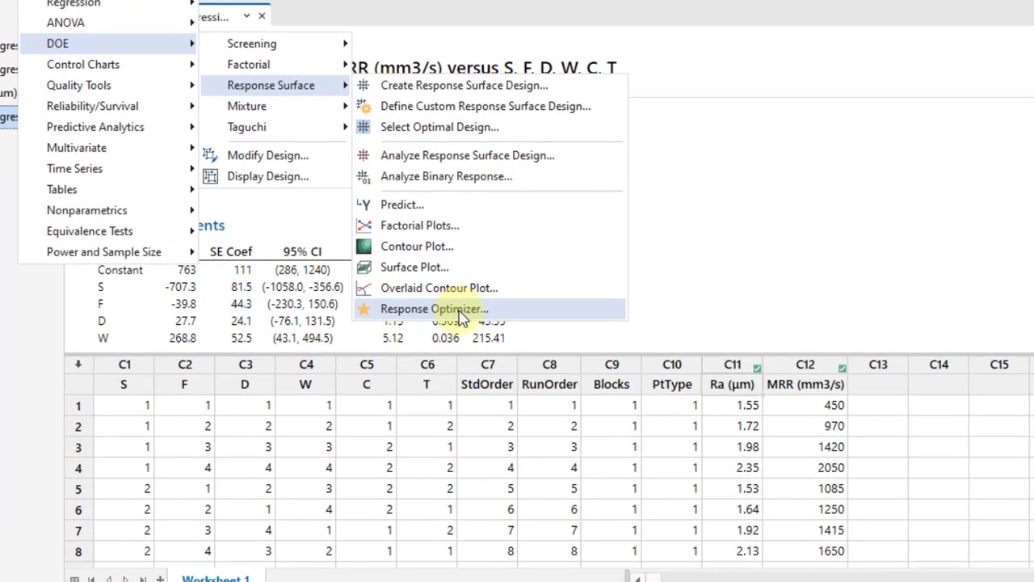
click(456, 307)
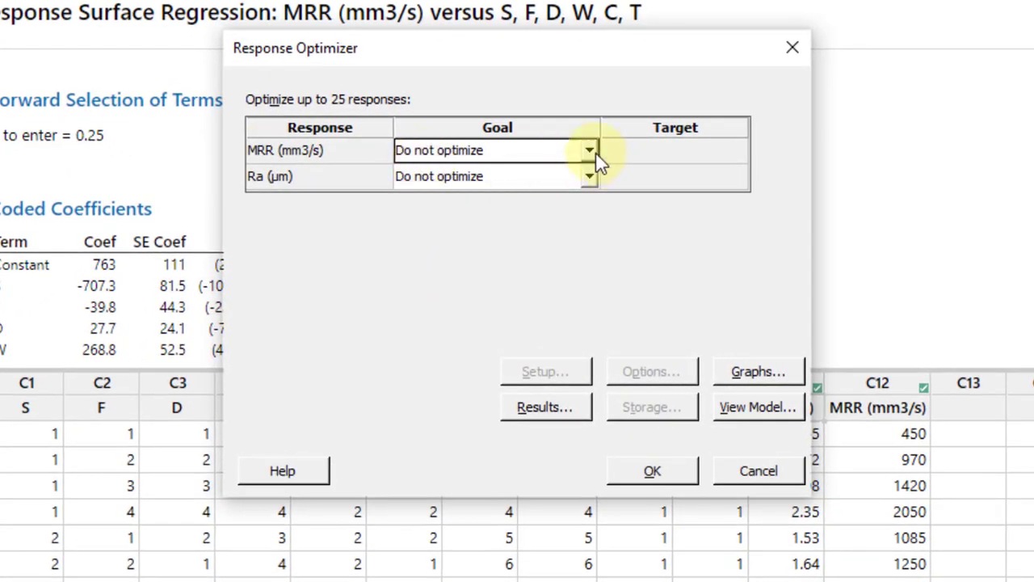
click(589, 152)
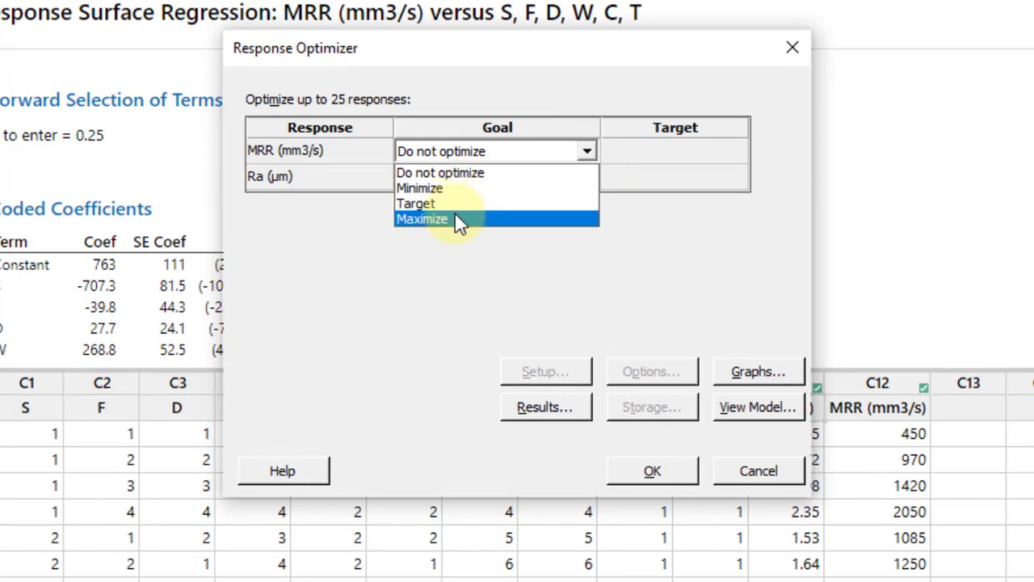
click(428, 219)
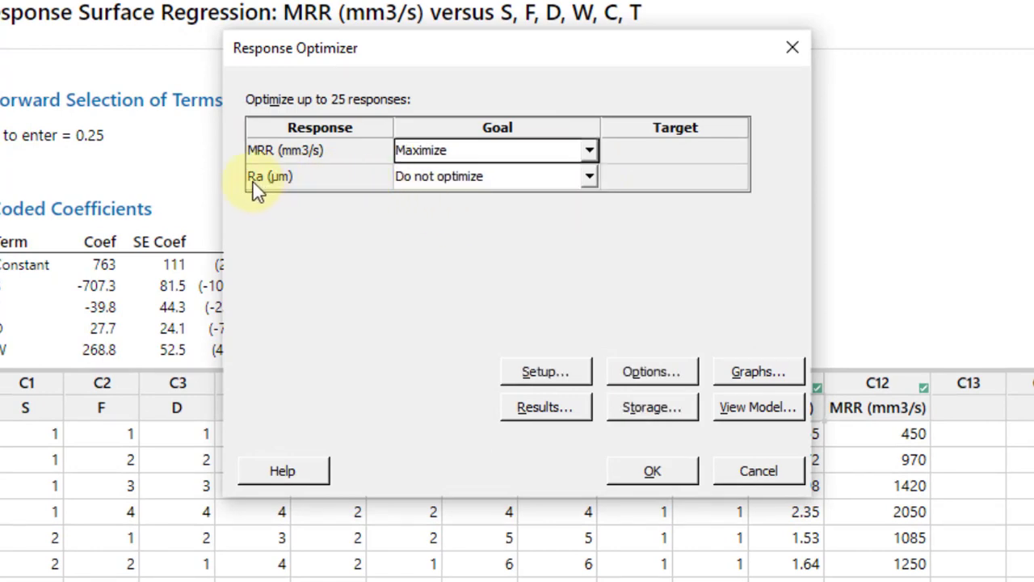
click(588, 178)
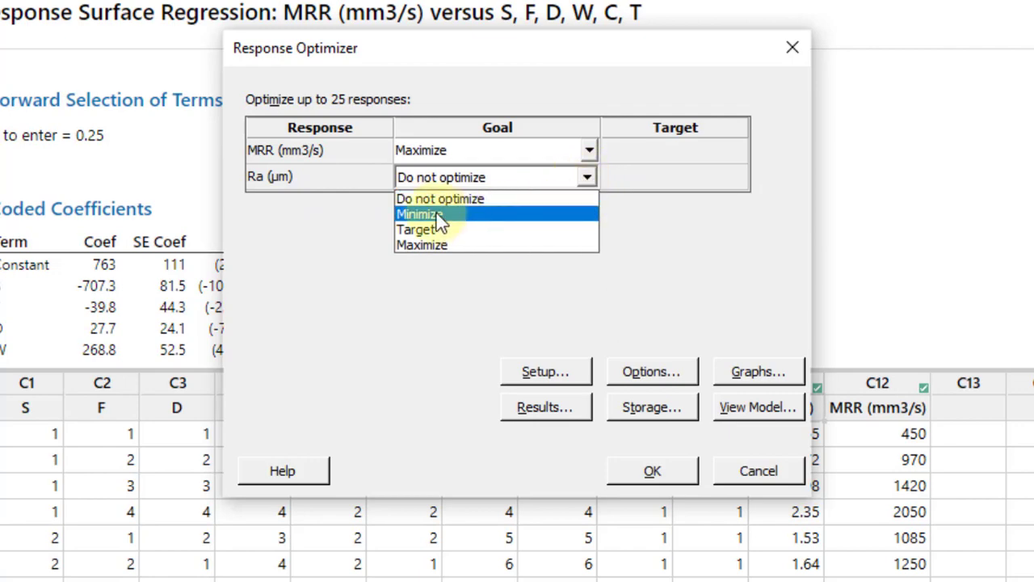
click(439, 215)
- Keep default setup, options, optimization plot and results, then run the optimization
click(578, 378)
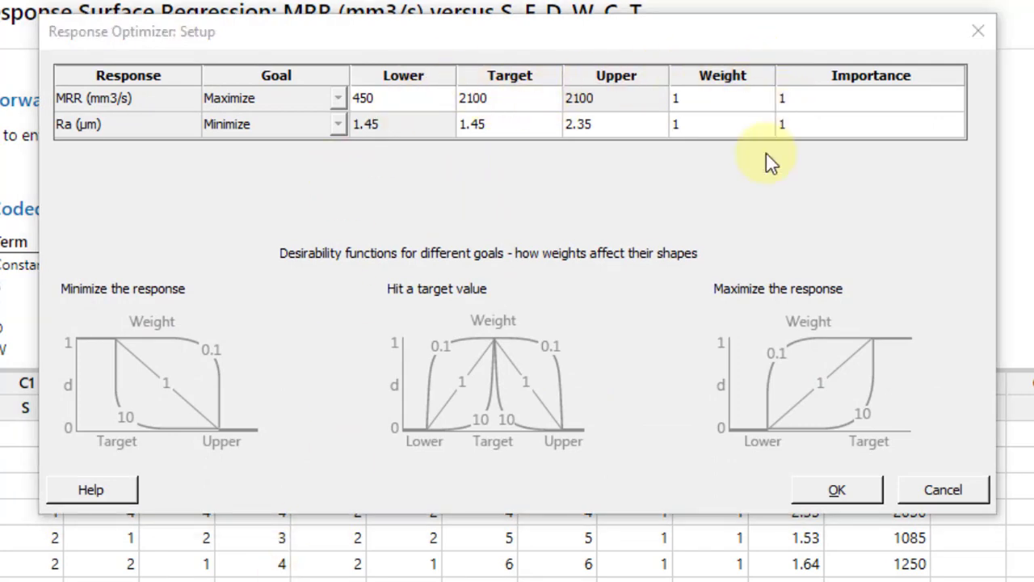
click(841, 490)
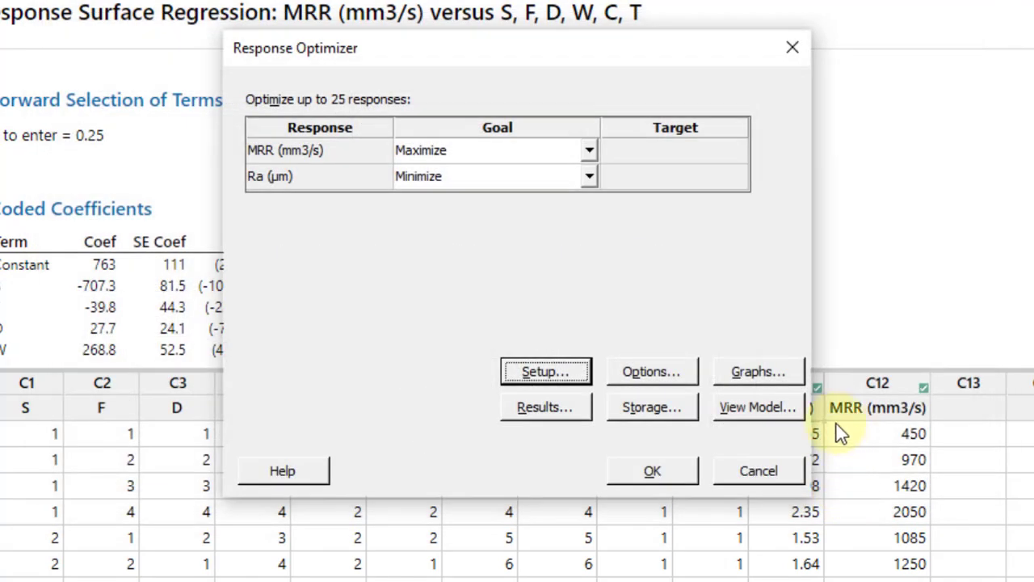
click(669, 378)
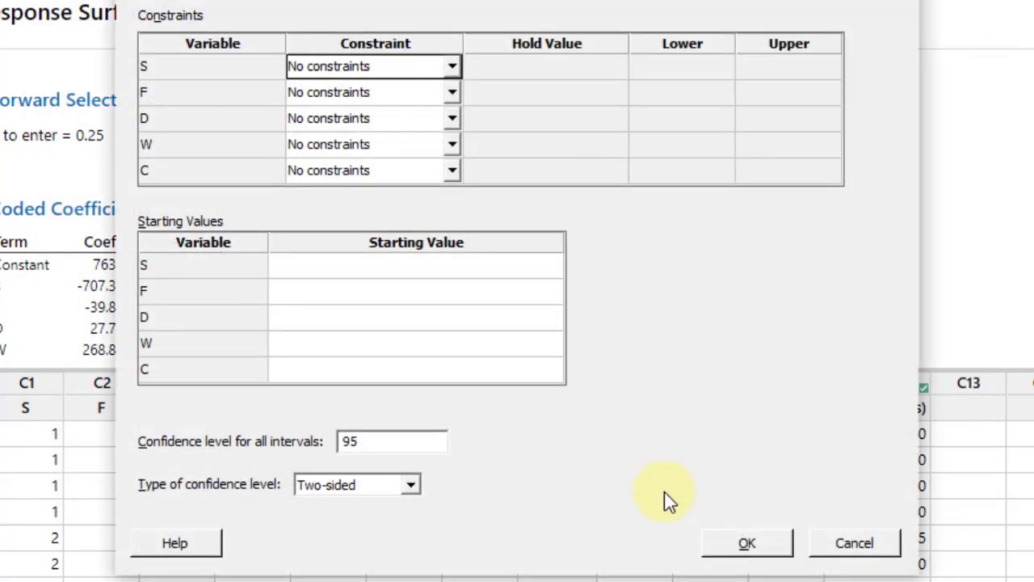
click(759, 548)
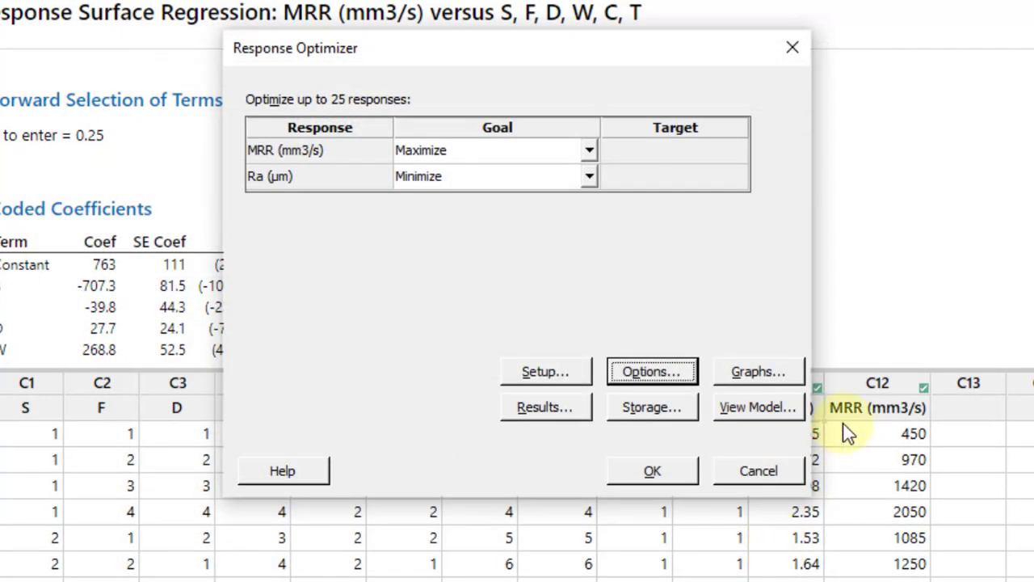
click(760, 372)
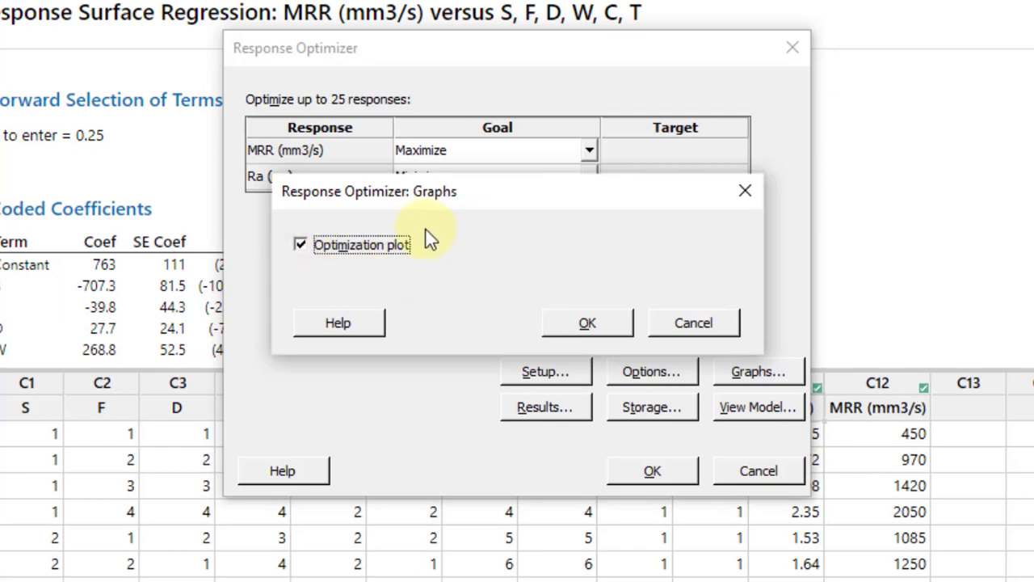
click(611, 327)
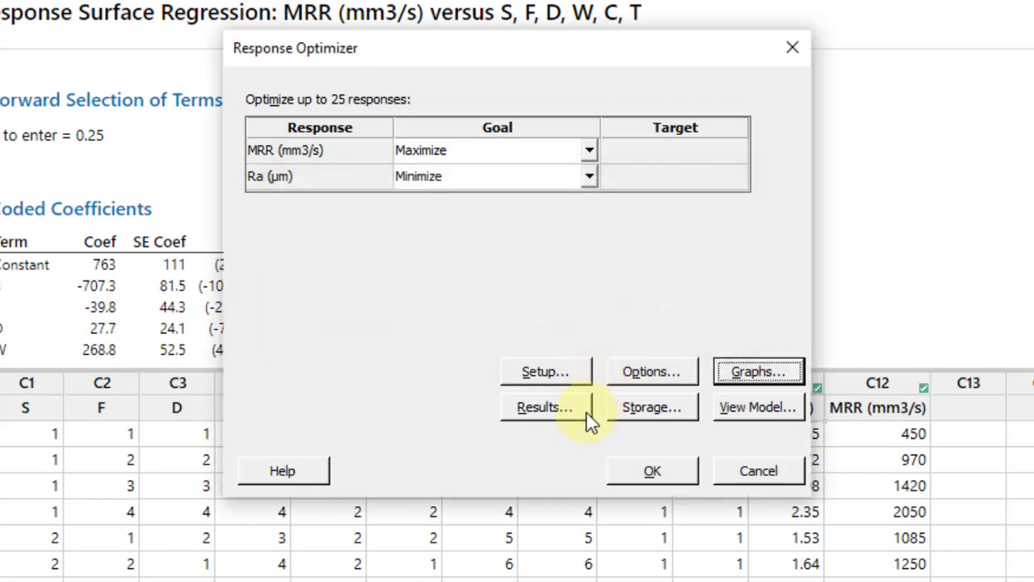
click(563, 418)
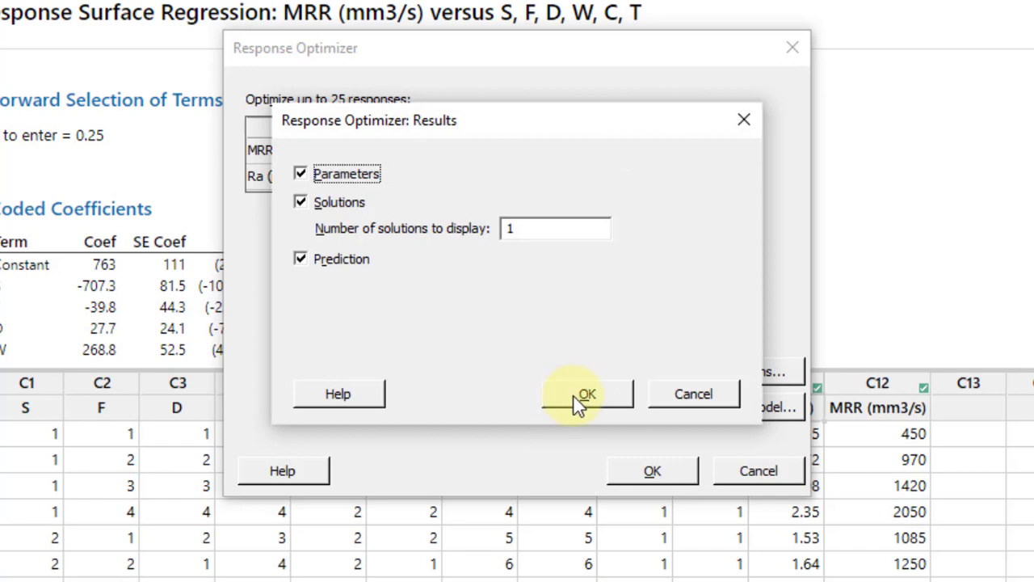
click(580, 402)
click(675, 483)
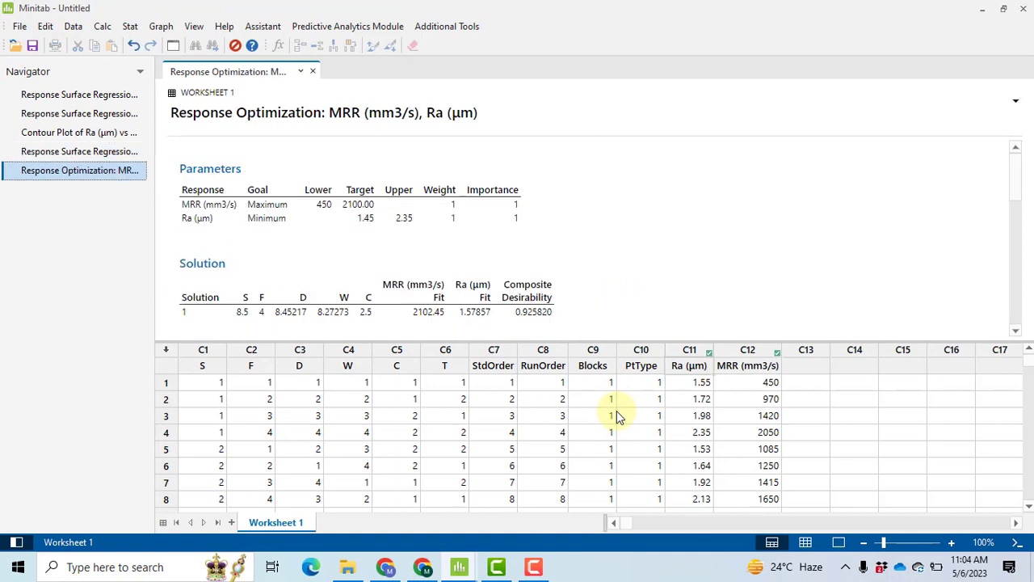
- Show output only and scroll to the optimization plot with composite desirability 0.9258
click(839, 544)
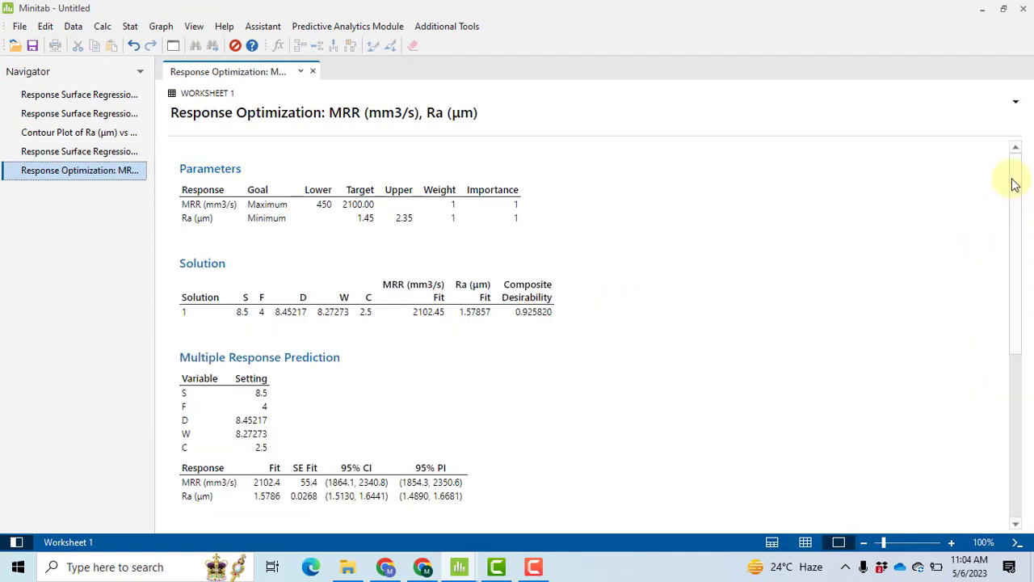
drag(1015, 185, 1026, 282)
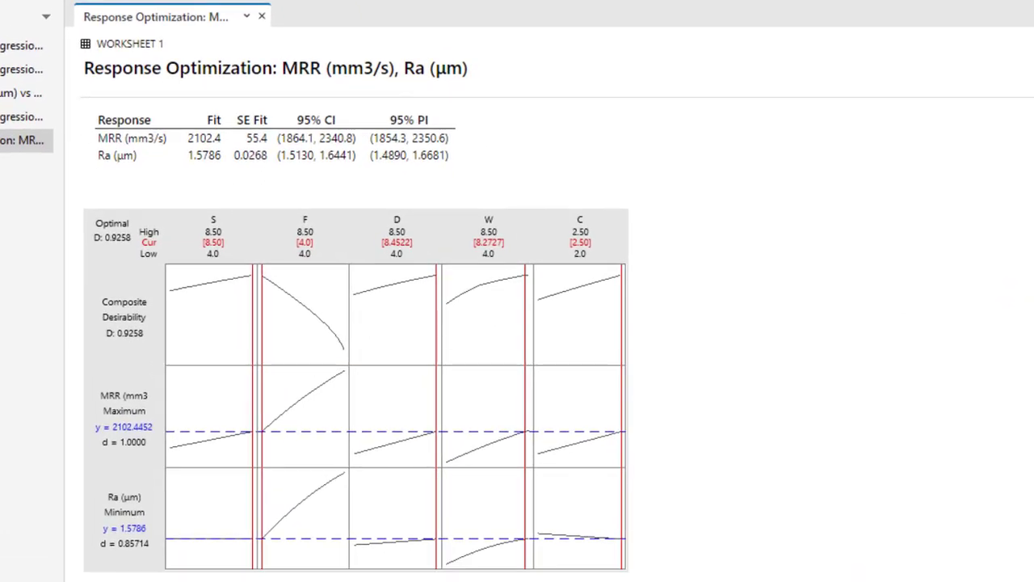